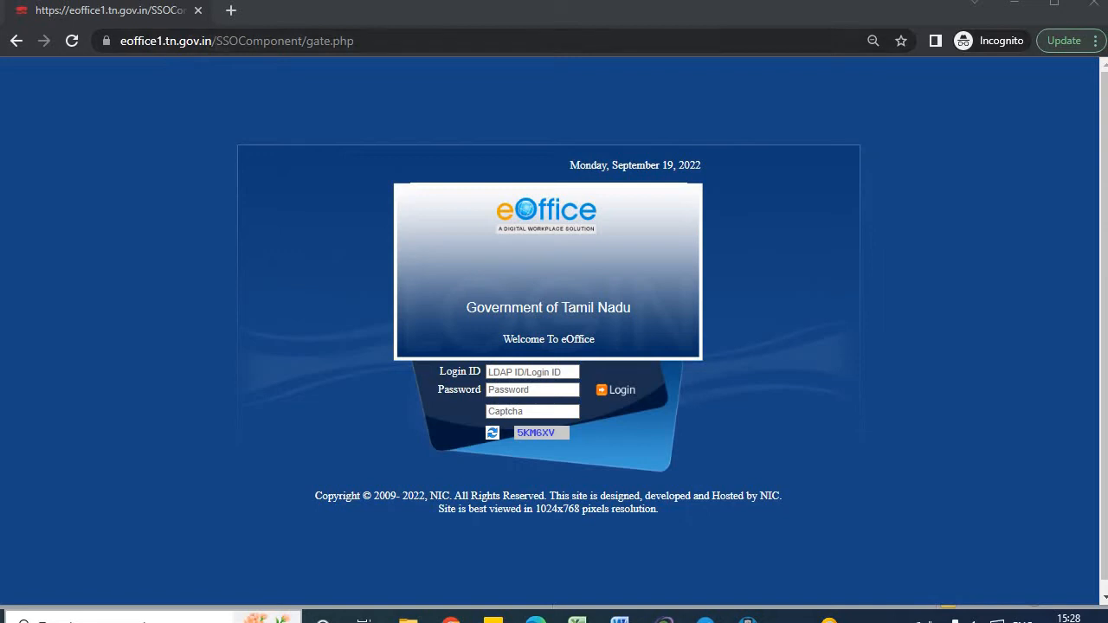
Sign in to eOffice with the saved login ID, password and the page's captcha code.
drag(213, 40, 114, 42)
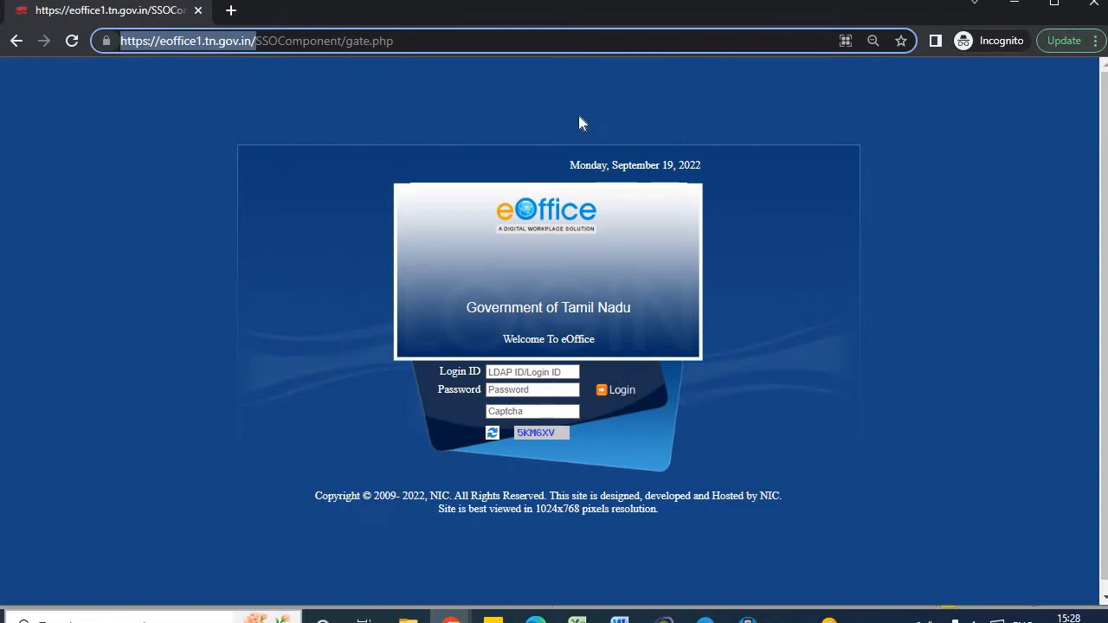
click(857, 246)
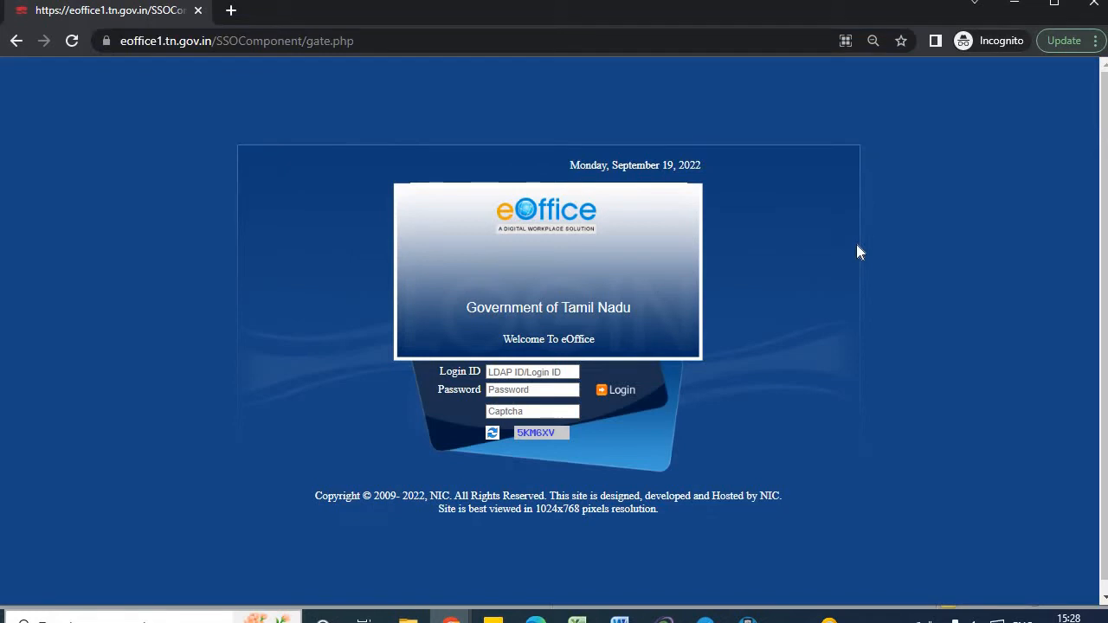
click(514, 371)
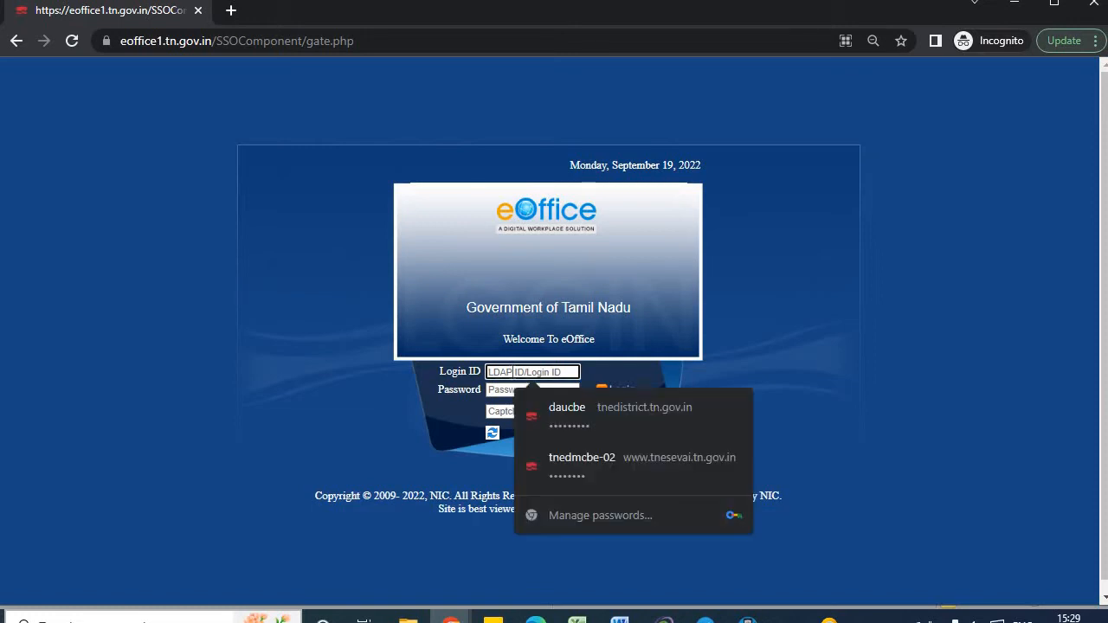
key(ctrl+v)
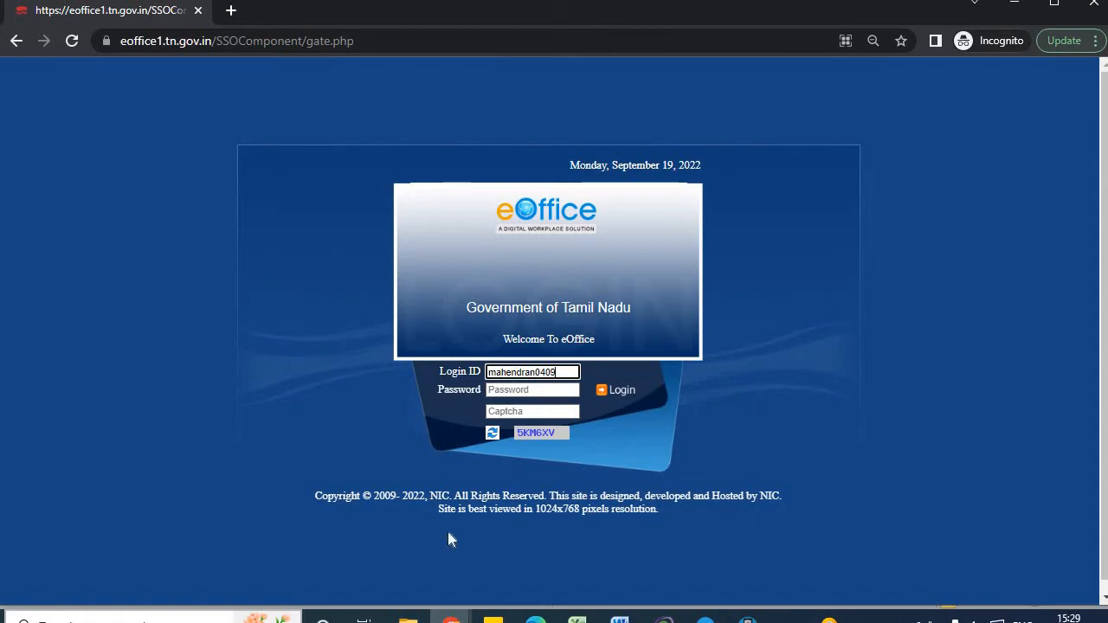
click(500, 390)
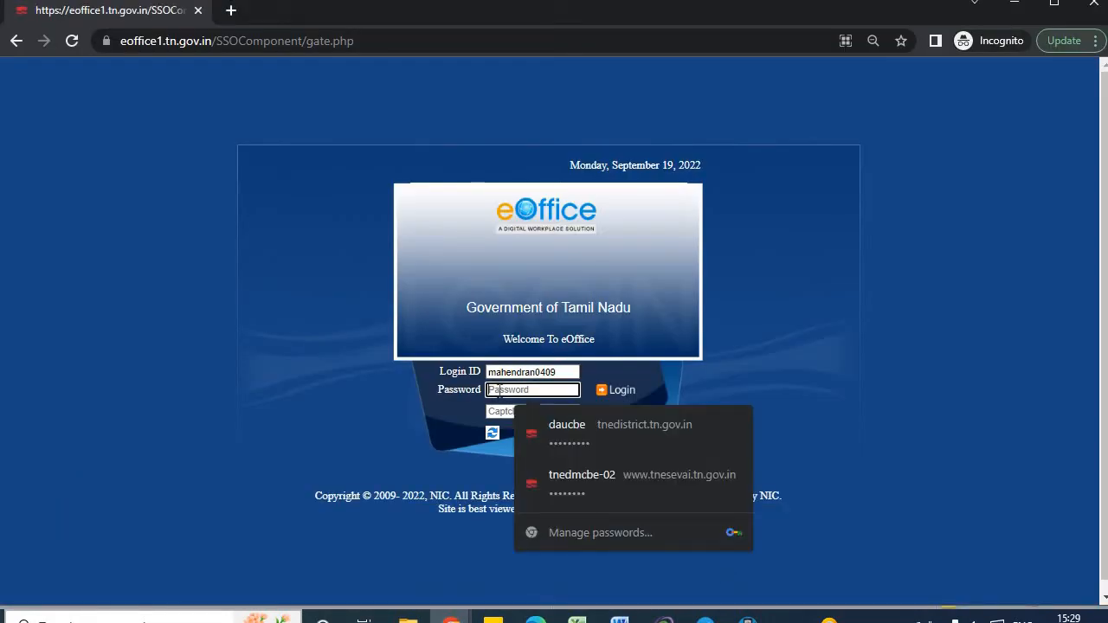
key(ctrl+v)
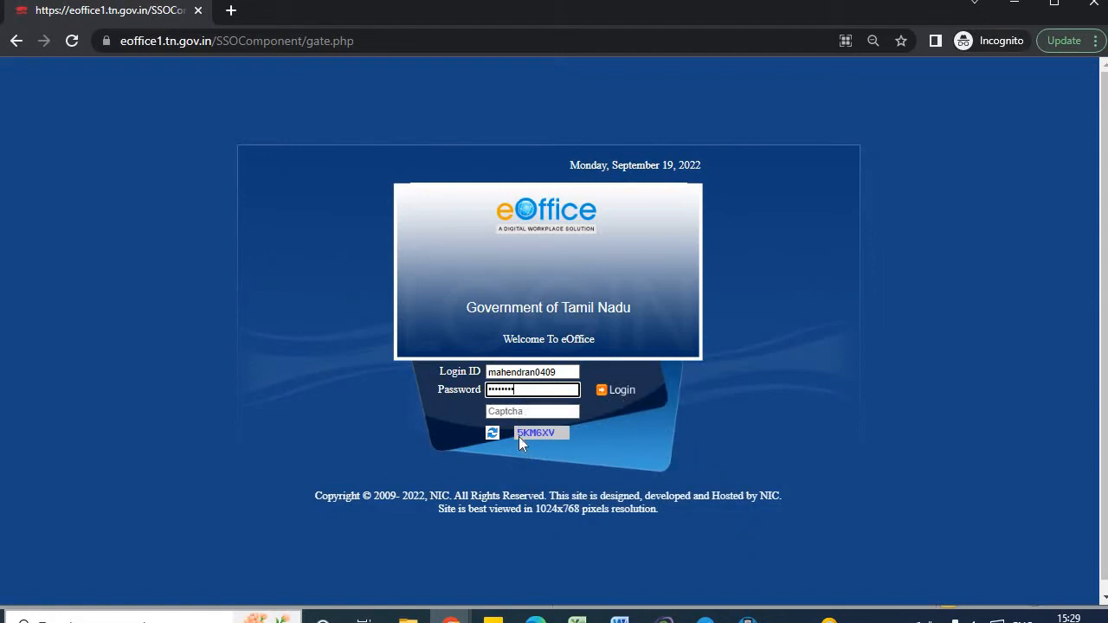
click(489, 412)
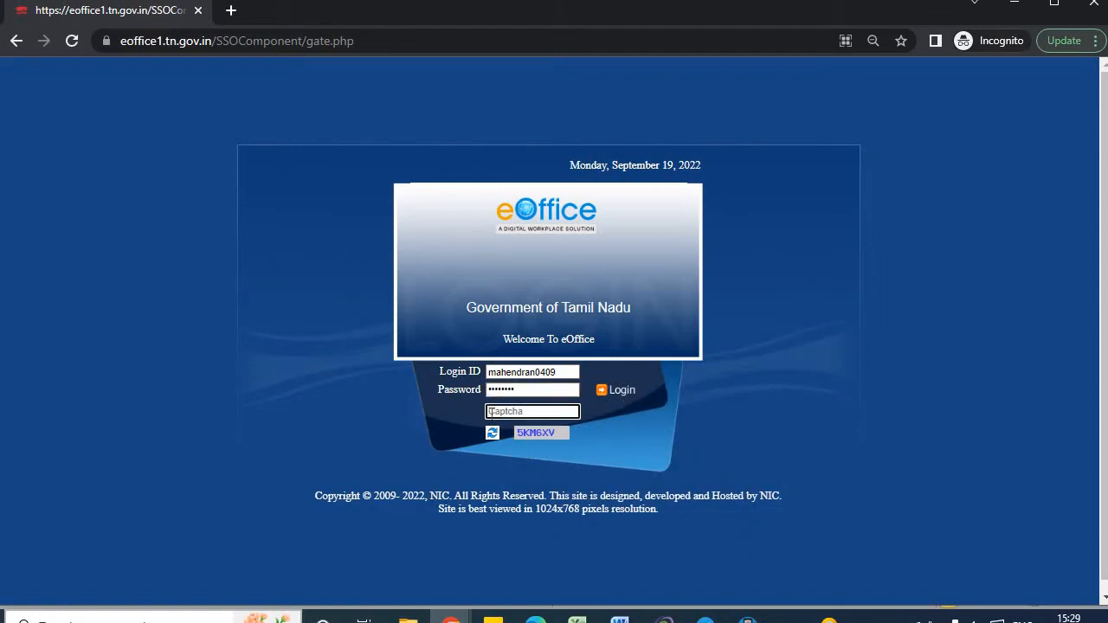
text(5KM6XV)
click(616, 391)
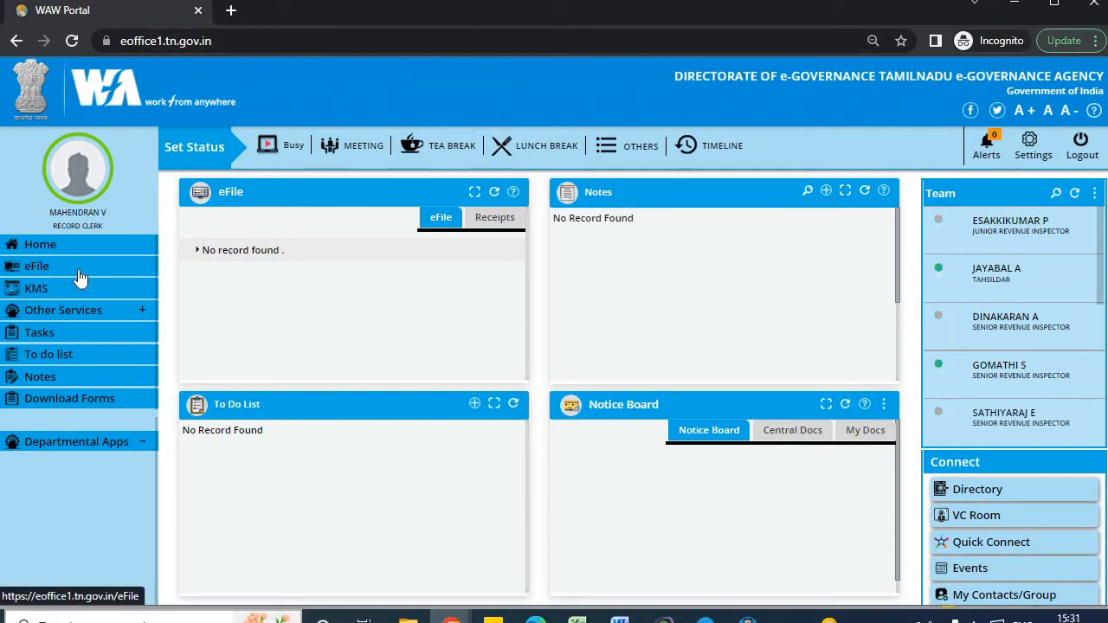
Open the eFile application from the WAW Portal sidebar.
click(40, 271)
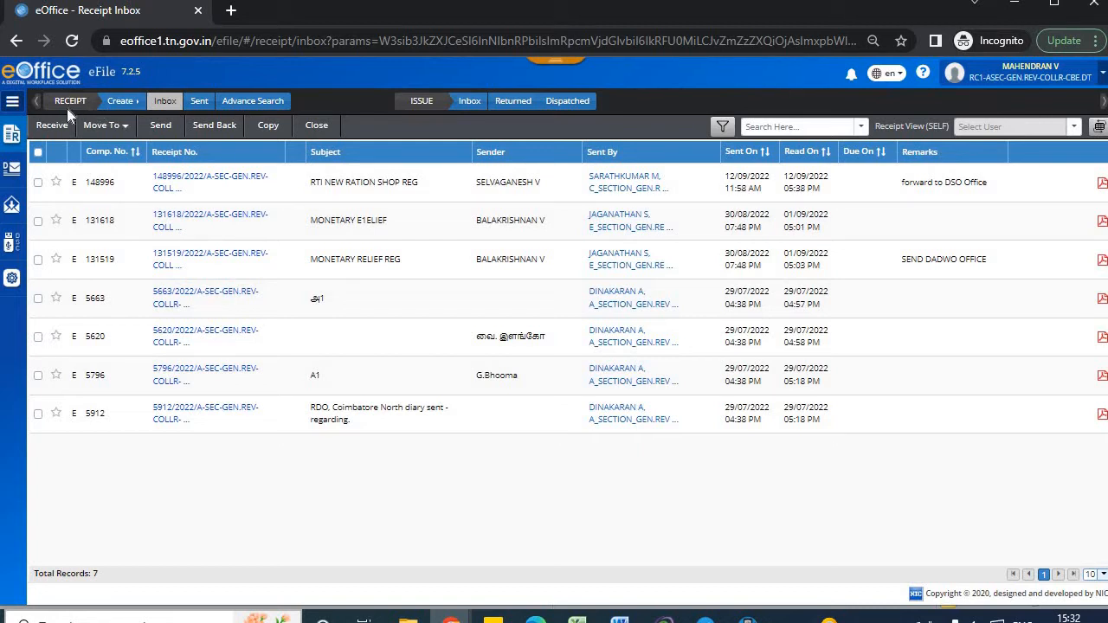
Show the Physical and Electronic options under Create in the Receipt Inbox.
click(127, 101)
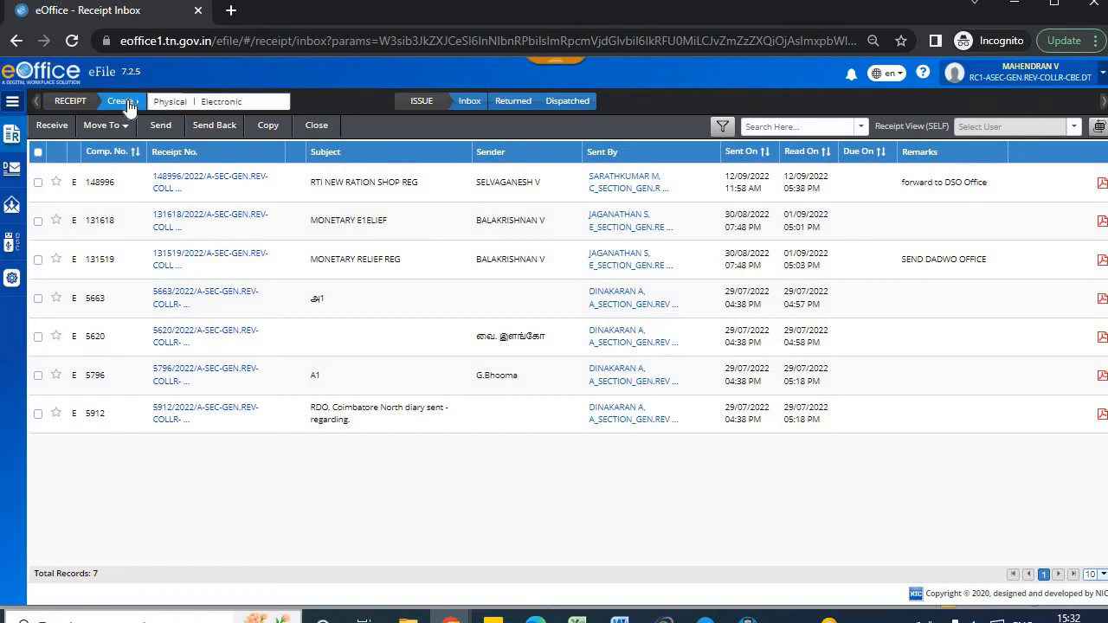
Start an electronic receipt and upload the SAMPLE letter PDF.
click(227, 103)
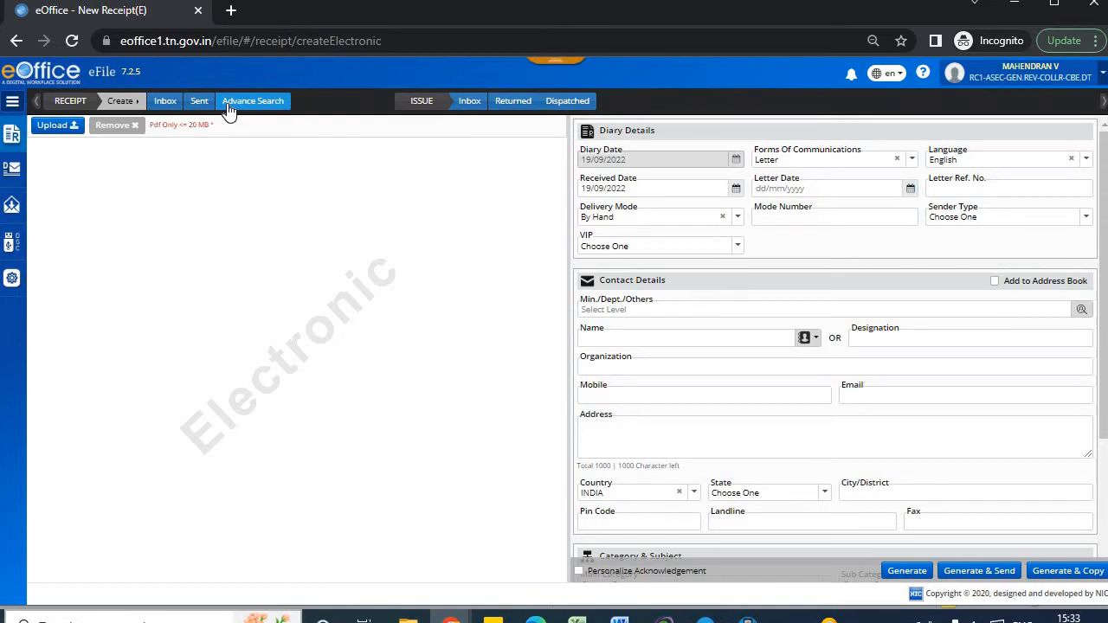
click(55, 126)
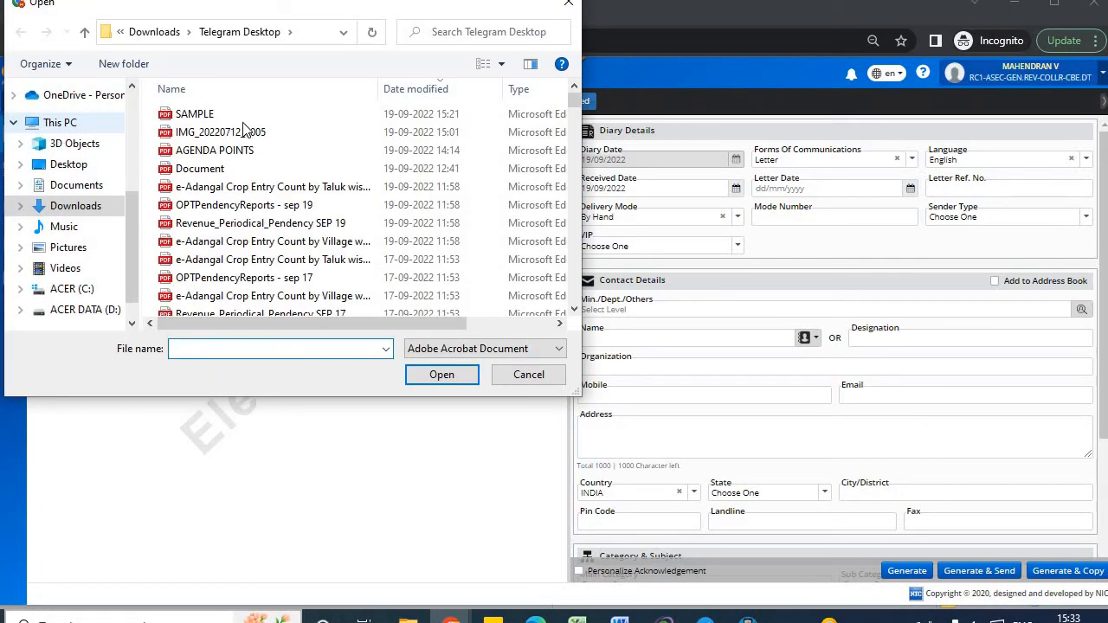
click(233, 114)
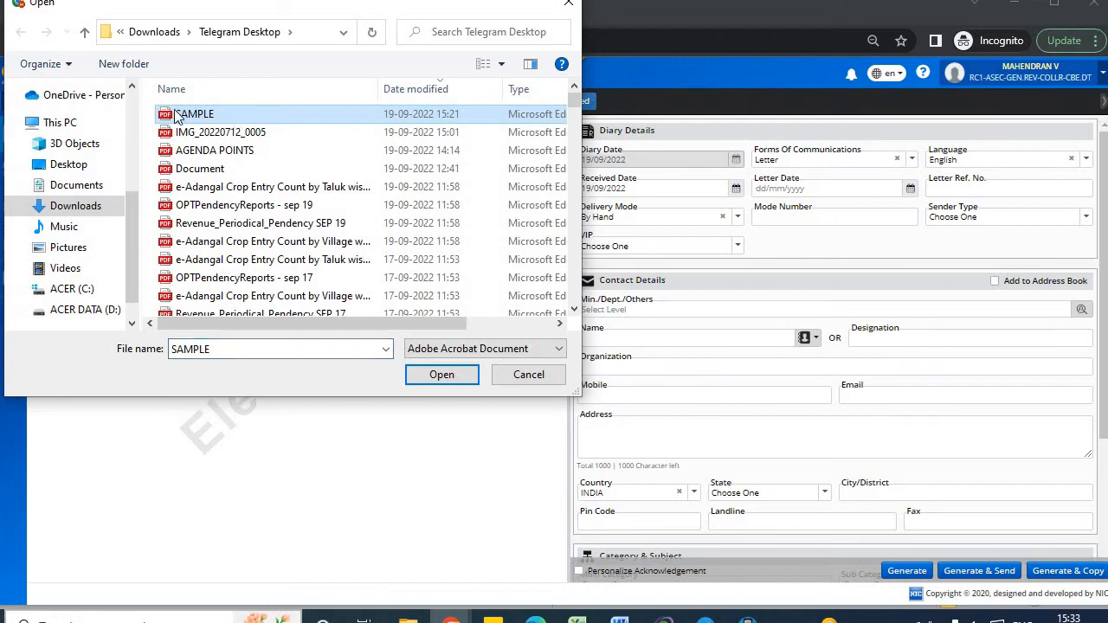
click(443, 374)
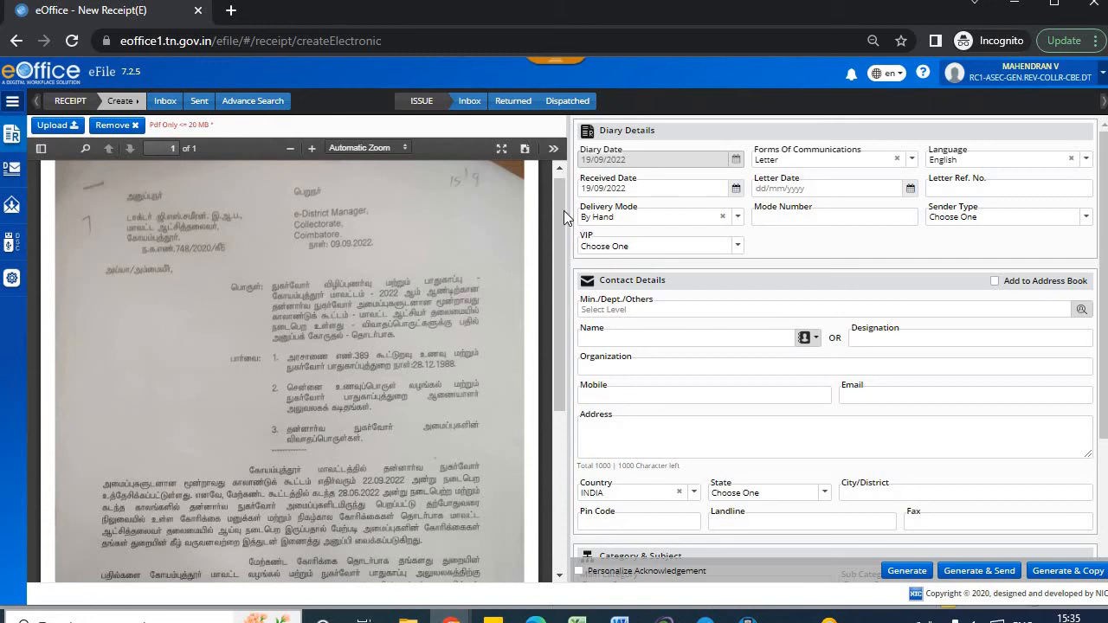
mouse_move(563, 207)
mouse_down()
mouse_move(565, 436)
mouse_move(553, 169)
mouse_up()
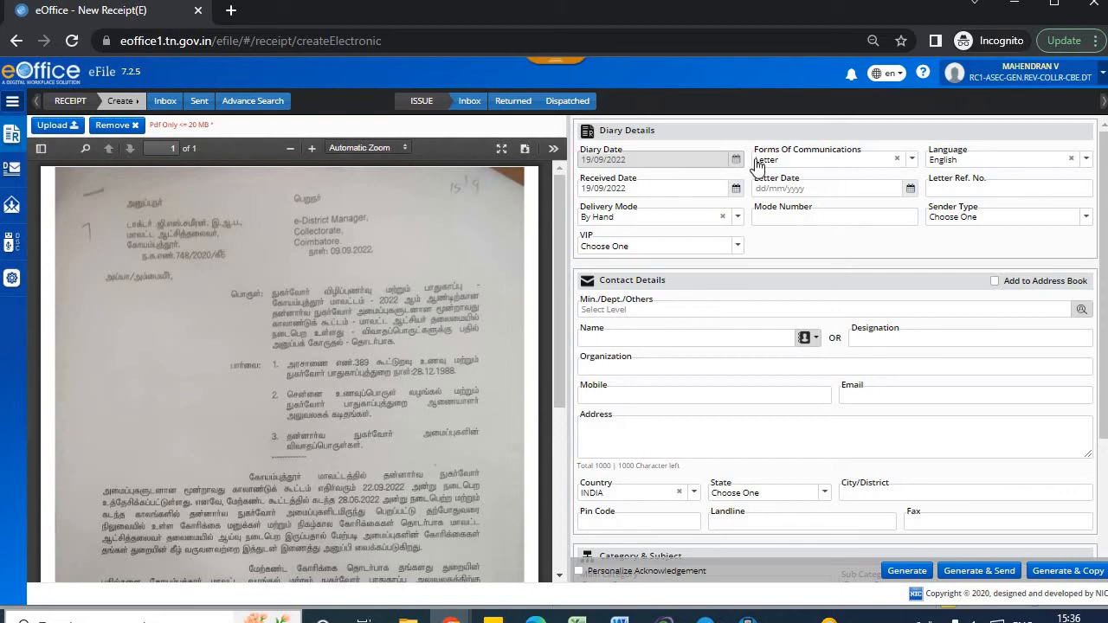
Set the communication form to Letter and the language to Tamil.
click(842, 166)
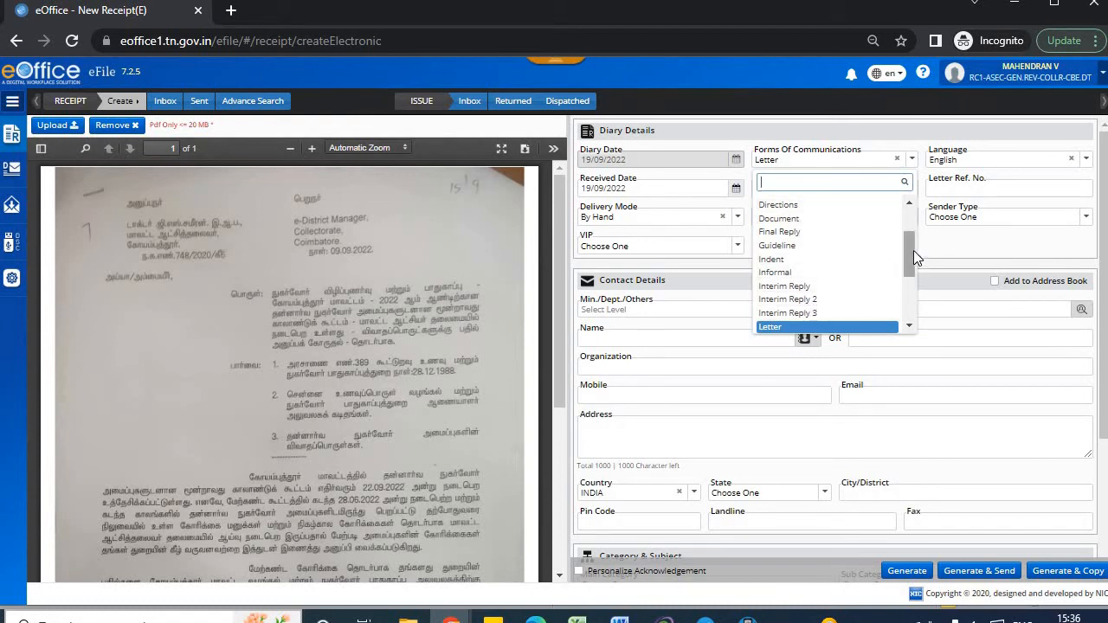
drag(912, 254, 907, 300)
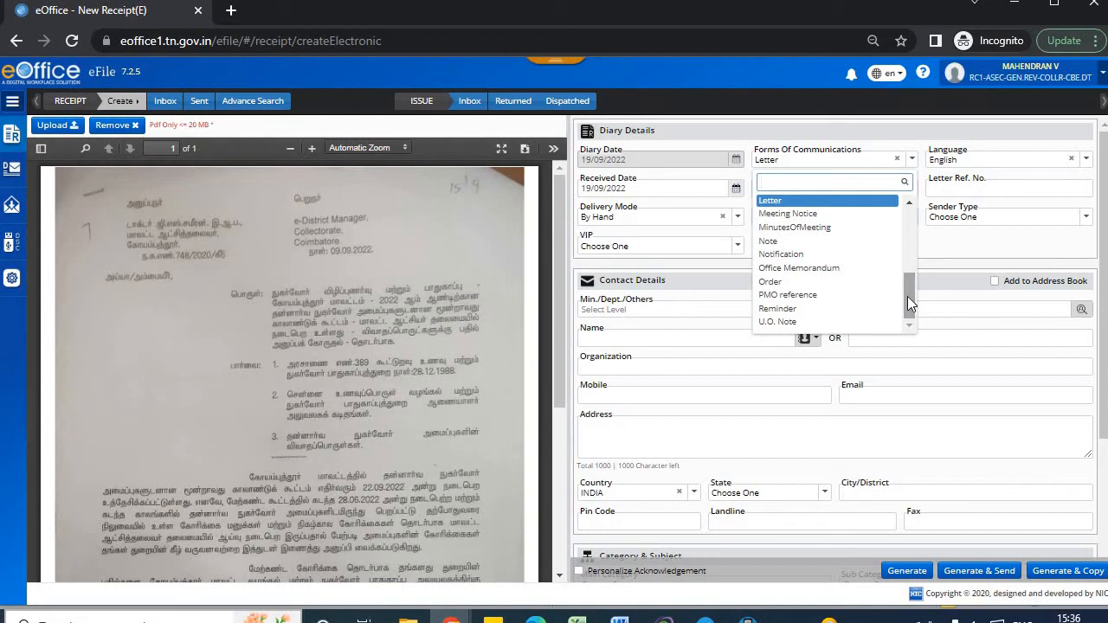
click(789, 203)
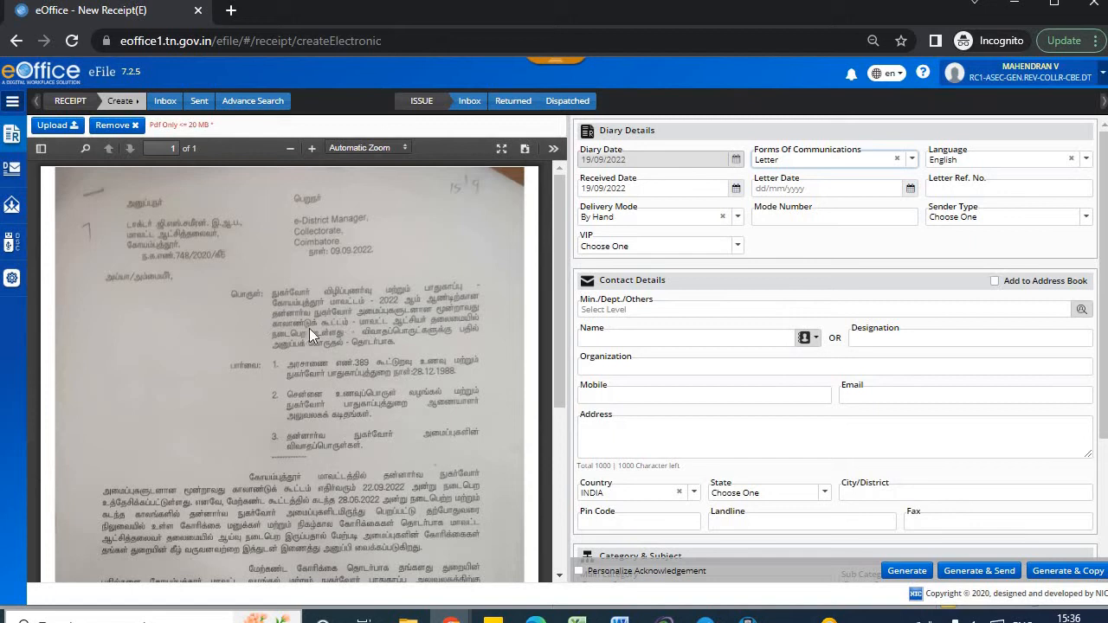
click(976, 169)
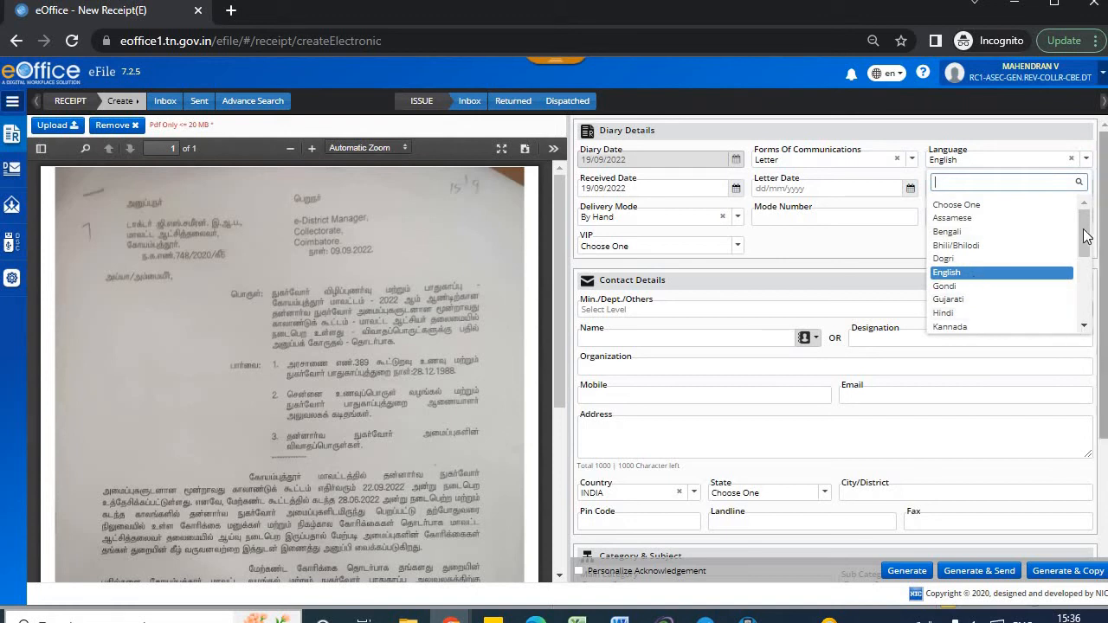
drag(1086, 246, 1084, 322)
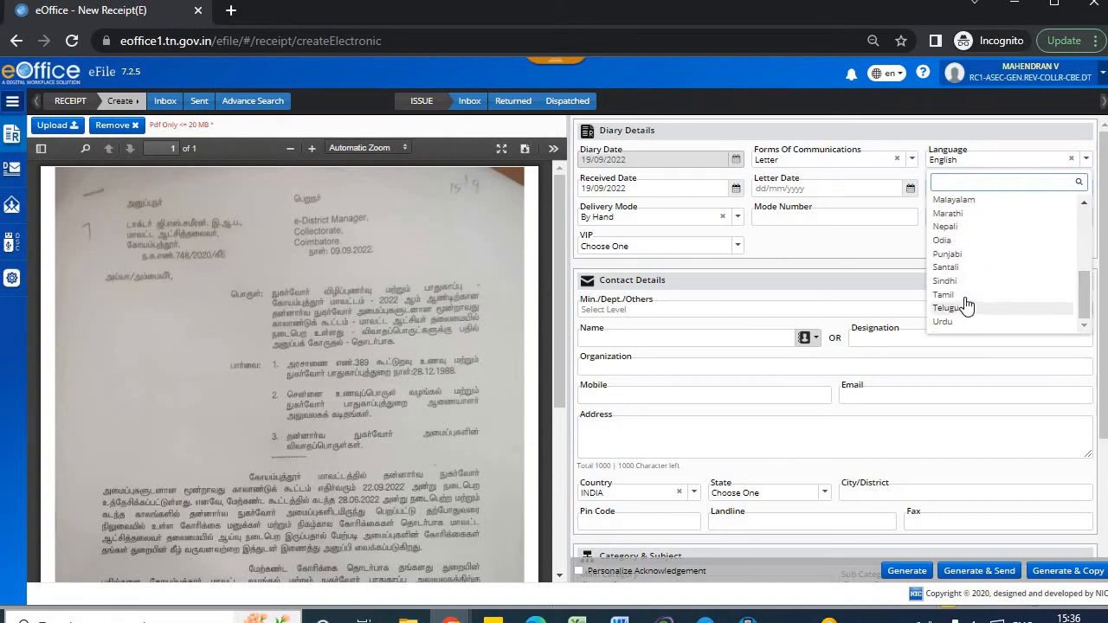
click(944, 295)
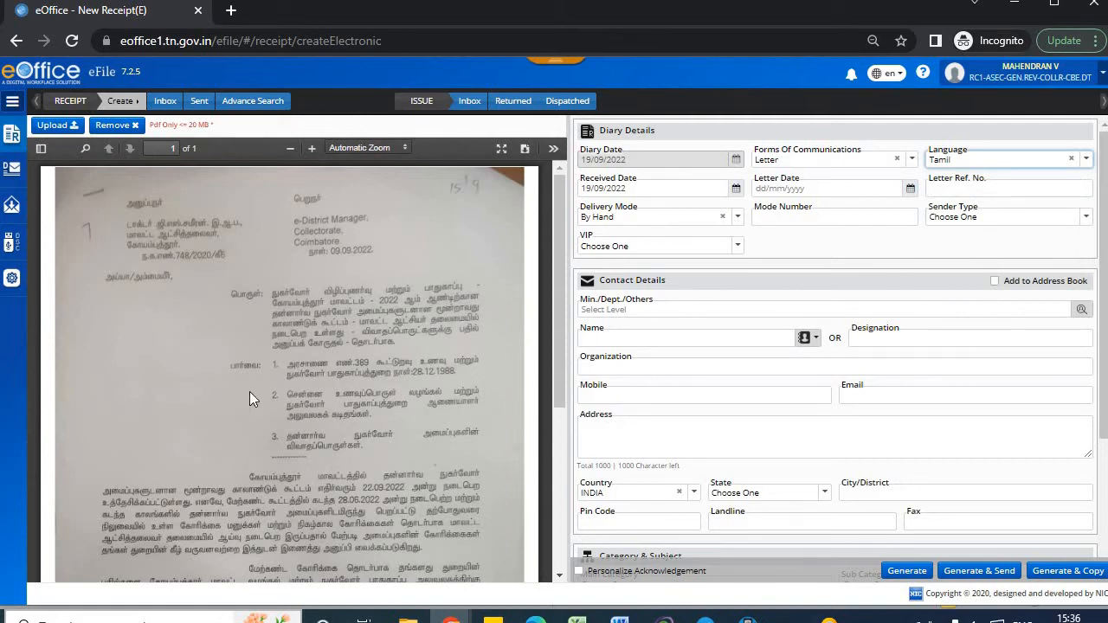
Set the received date to 19/09/2022 and the letter date to 09/09/2022.
click(637, 187)
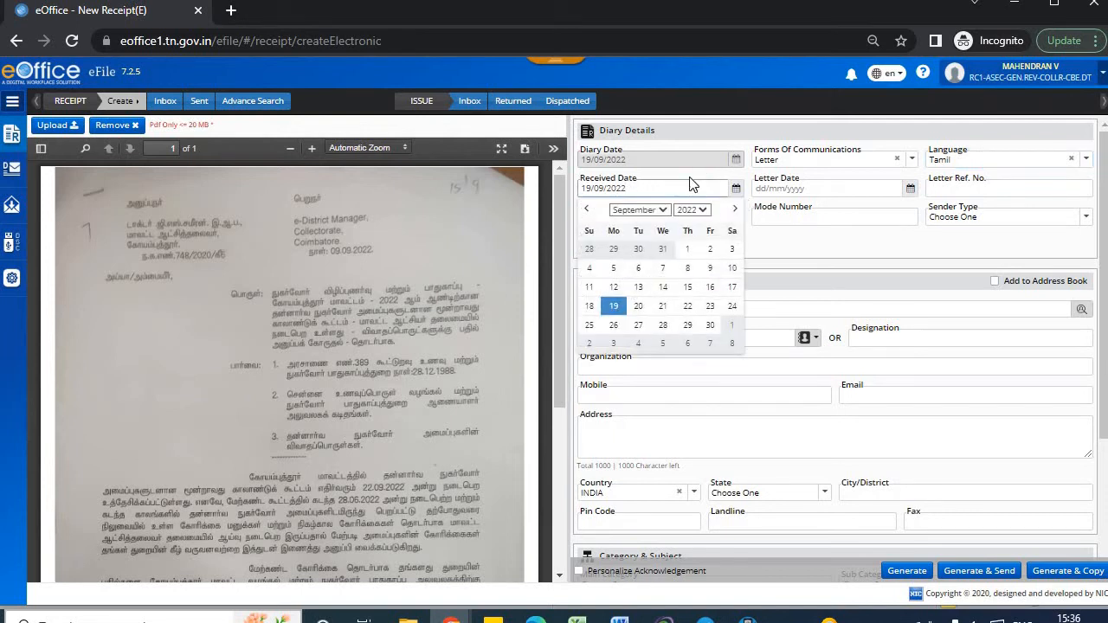
key(ctrl+a)
text(19/0)
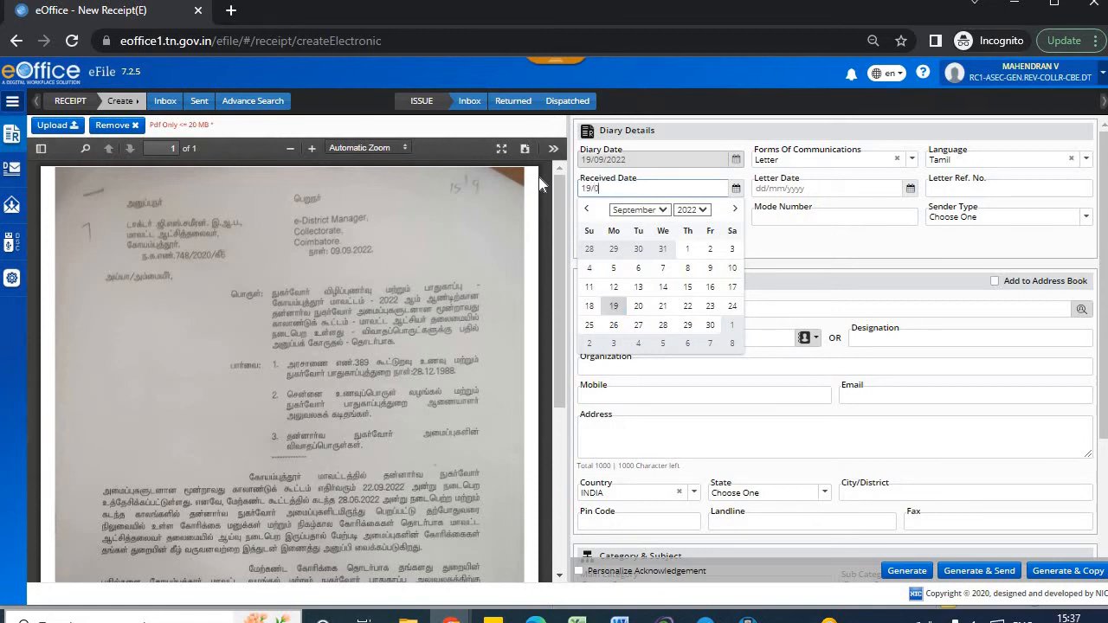
text(9/2022)
click(828, 249)
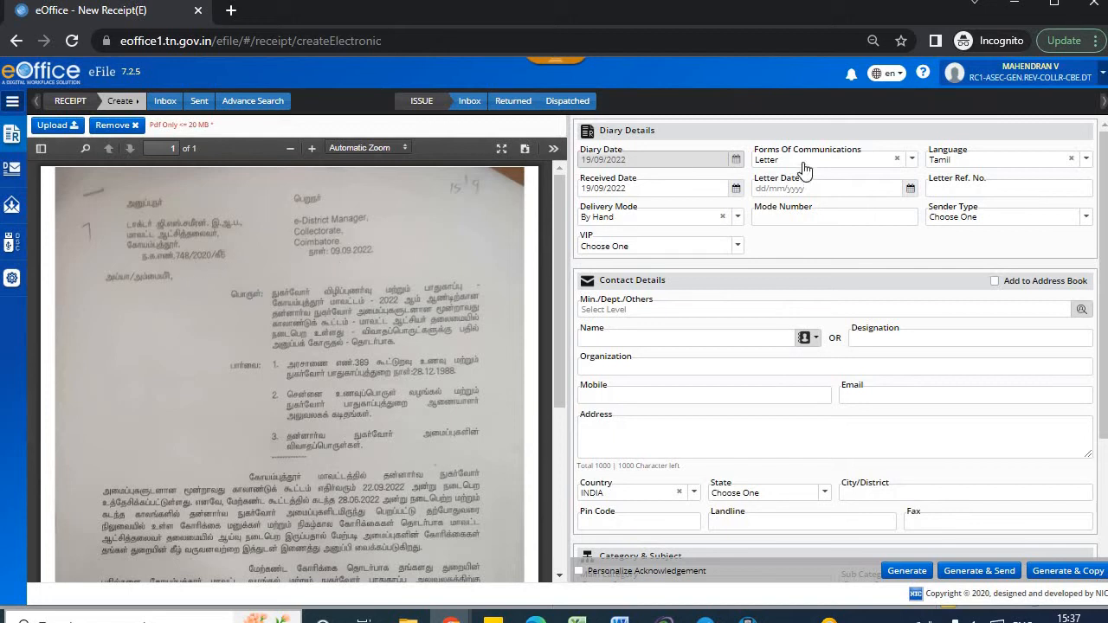
click(759, 189)
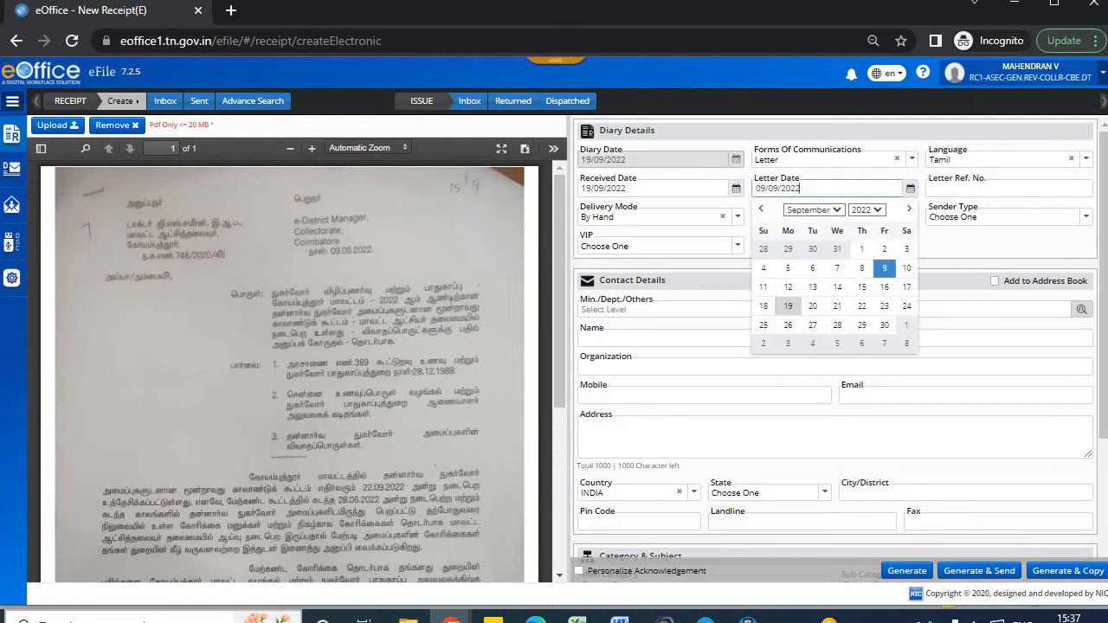
click(884, 267)
Enter letter reference 748/2020/A6, keep delivery By Hand, and mode number 87878.
click(987, 190)
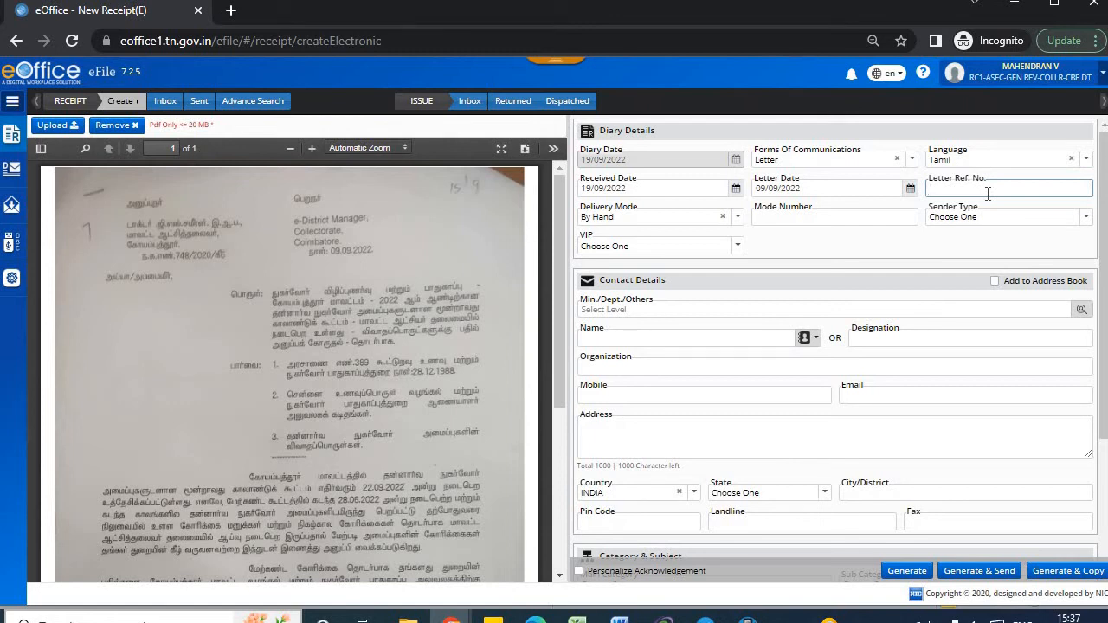
text(748/2020/A6)
click(673, 222)
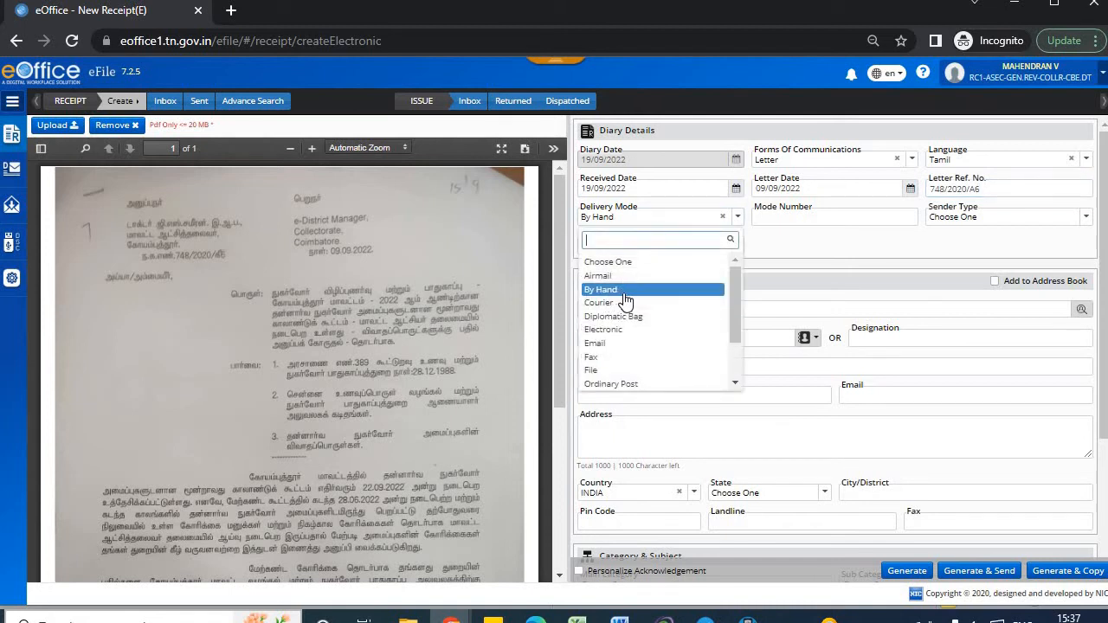
key(Tab)
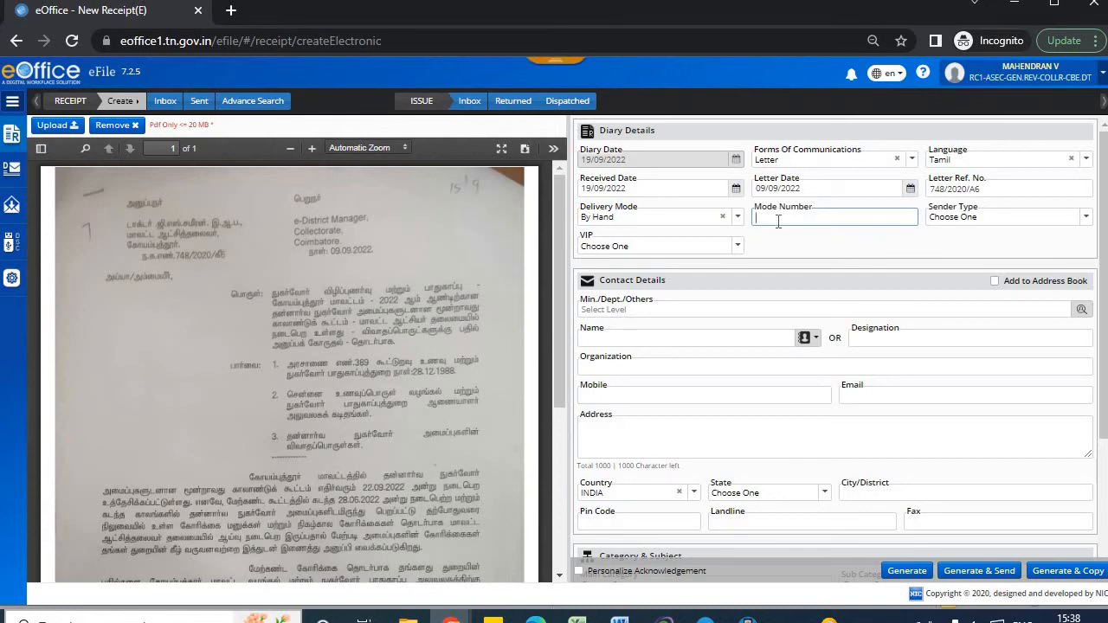
text(87878)
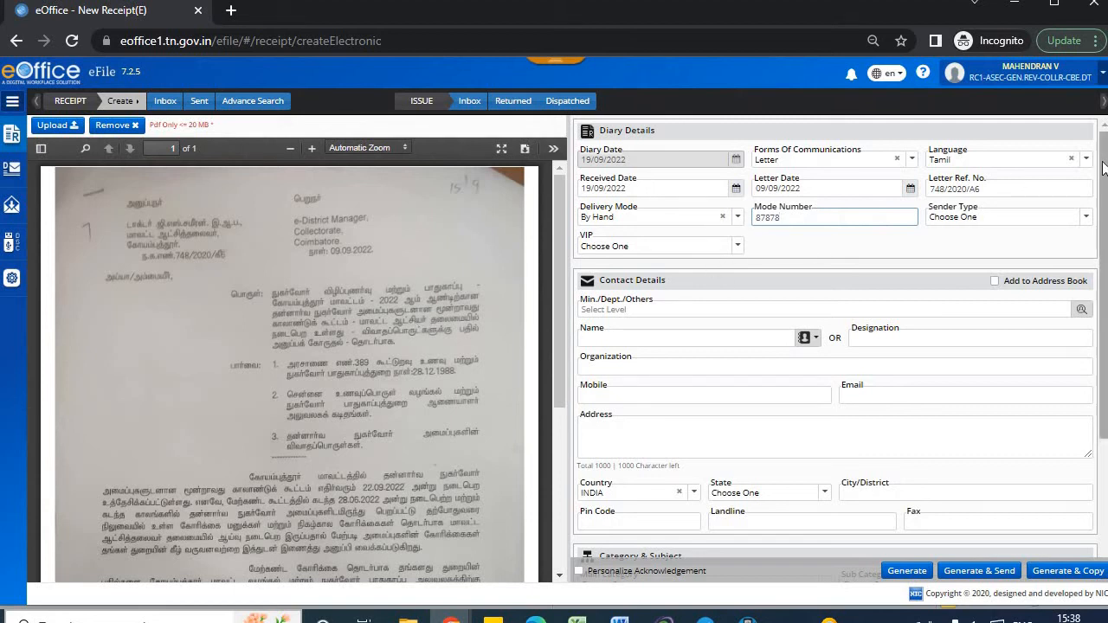
Fill in the sender's designation as district collector.
scroll(1104, 173, down, 1)
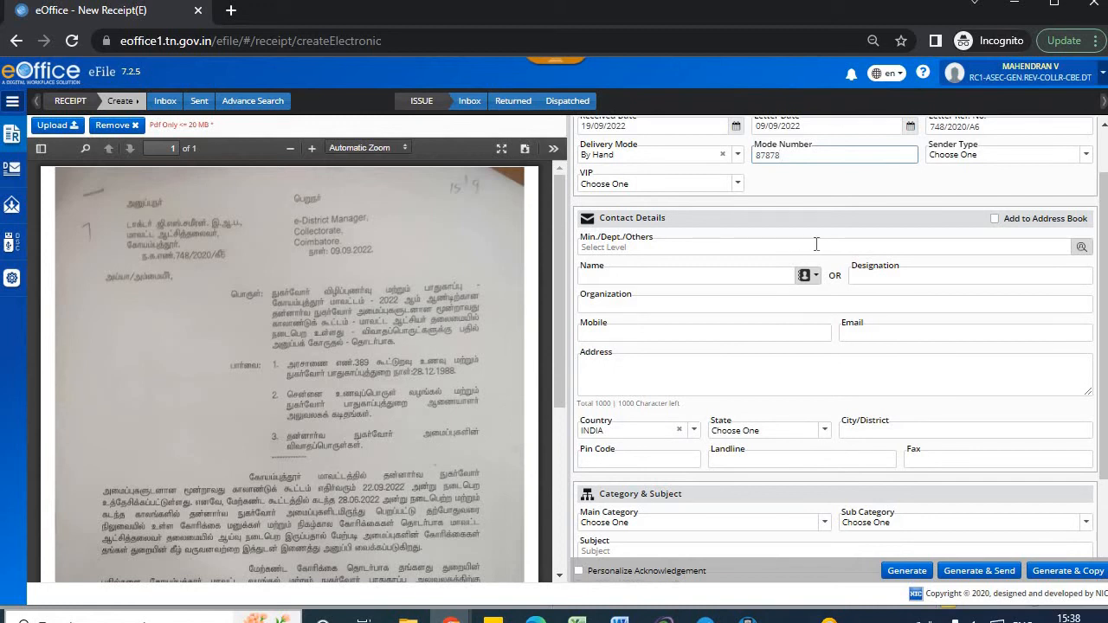
click(653, 270)
click(927, 275)
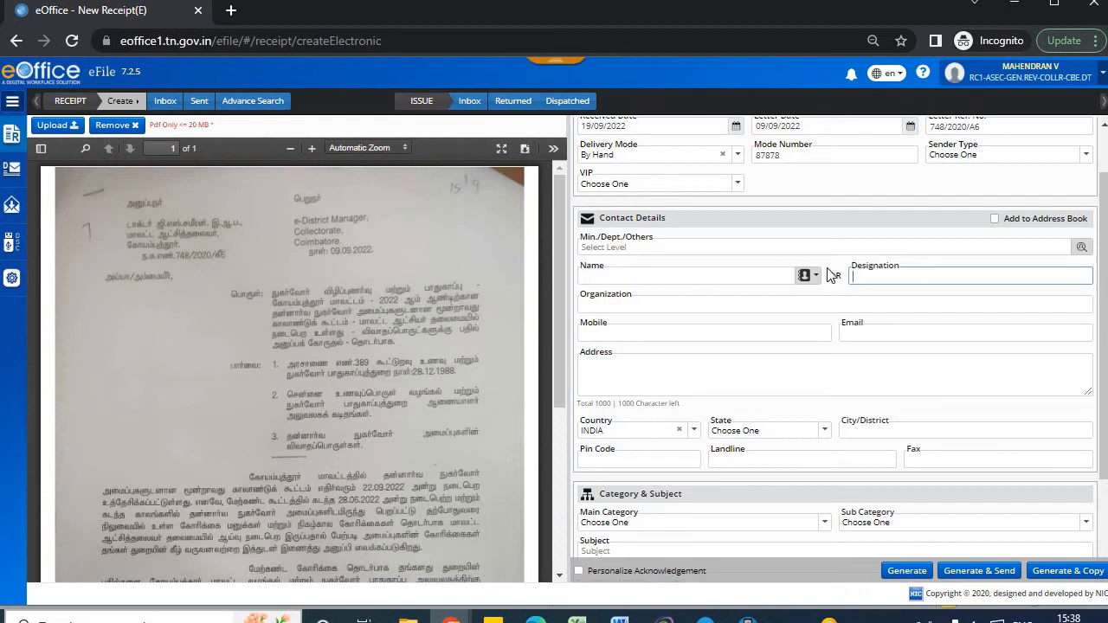
click(707, 277)
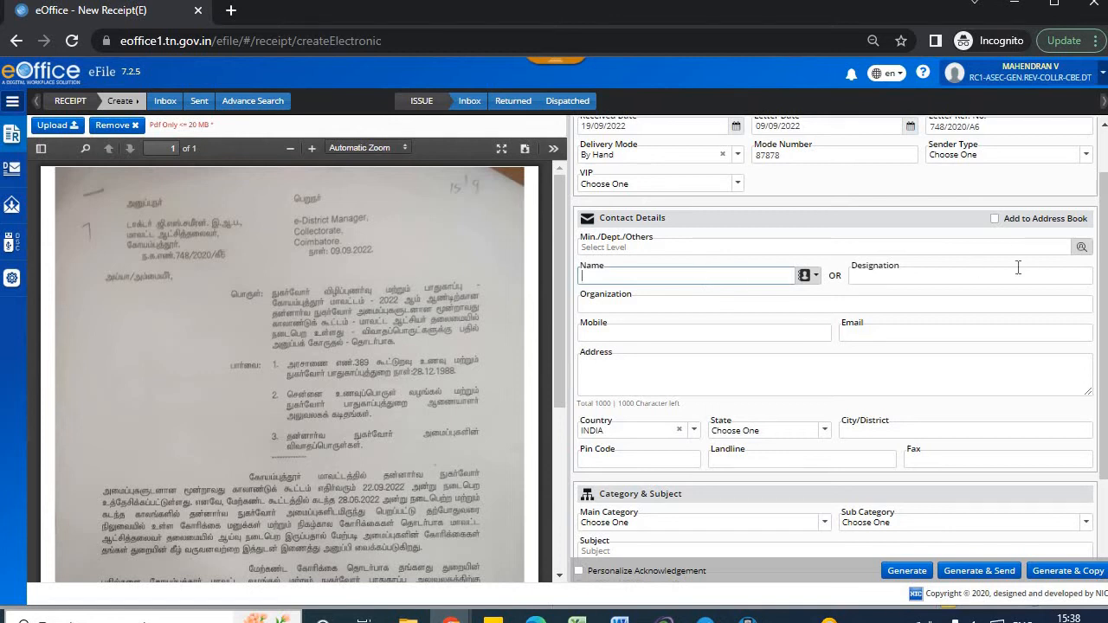
click(914, 276)
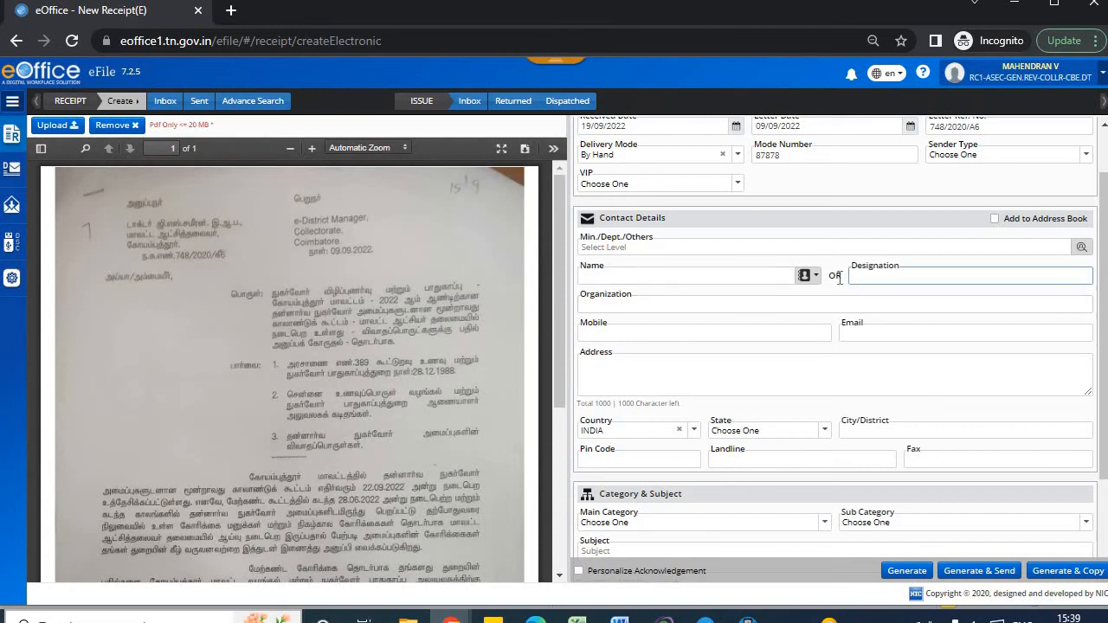
text(district collector)
Enter the sender's address as 'Collector Office, Coimbatore'.
click(705, 363)
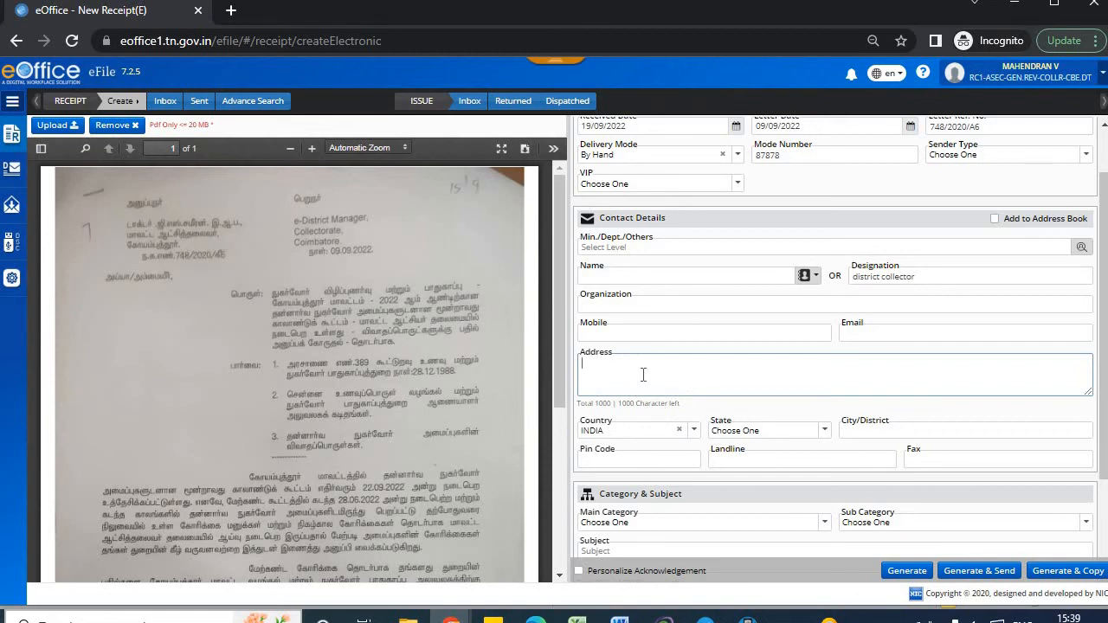
text(Collector Office, Coimbatore)
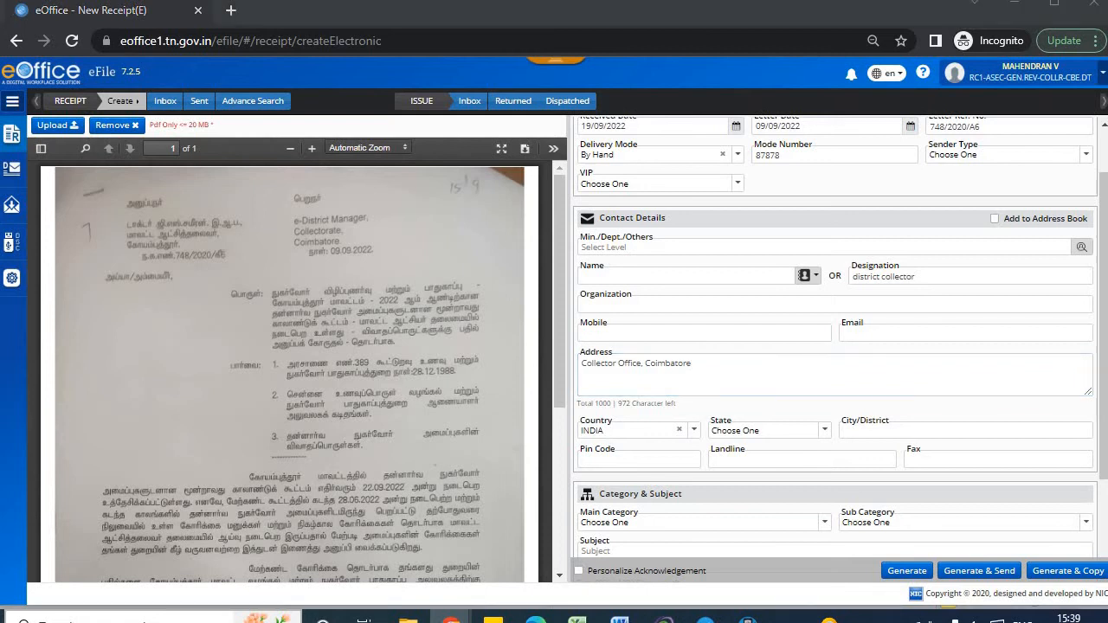
scroll(836, 336, down, 1)
Choose main category A-SEC-COLLR-REV-CBE and sub category Appeal Petitions.
scroll(680, 376, down, 1)
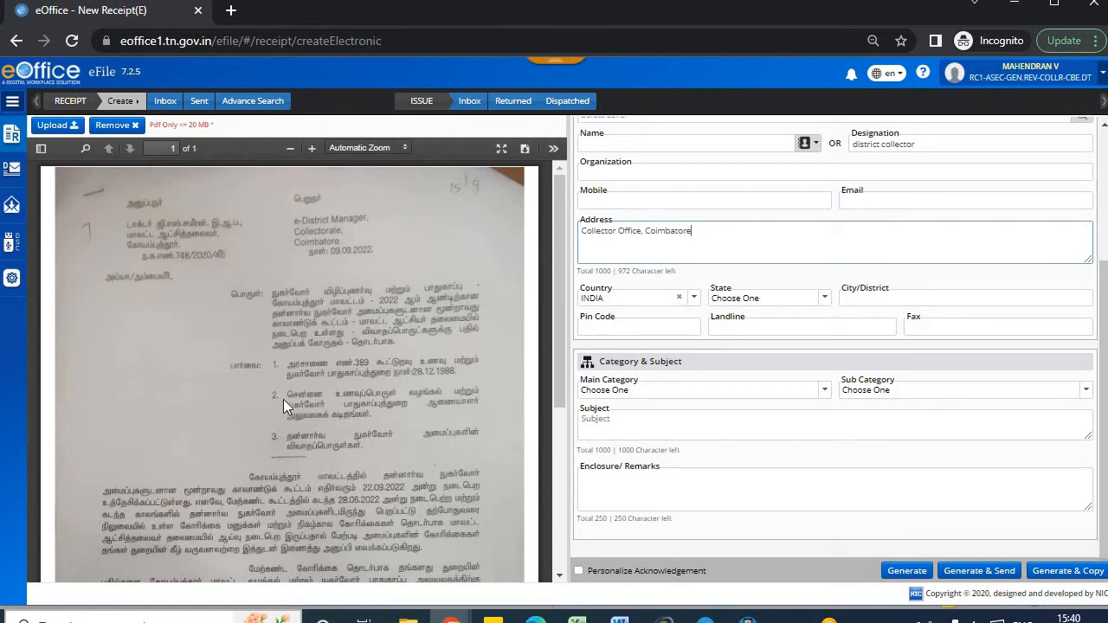
click(637, 386)
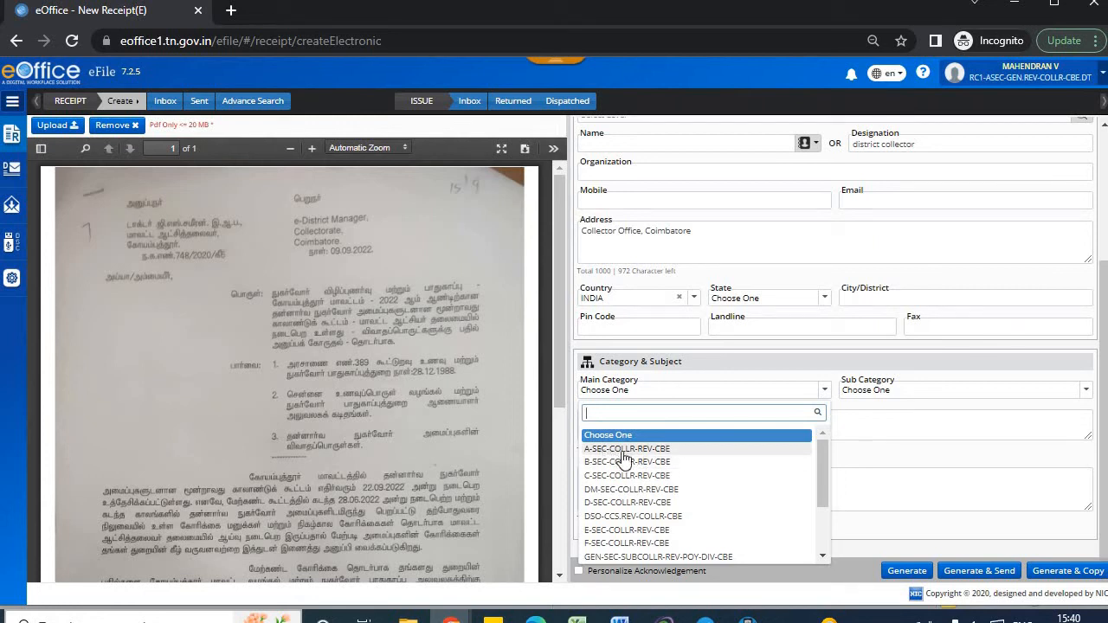
click(629, 453)
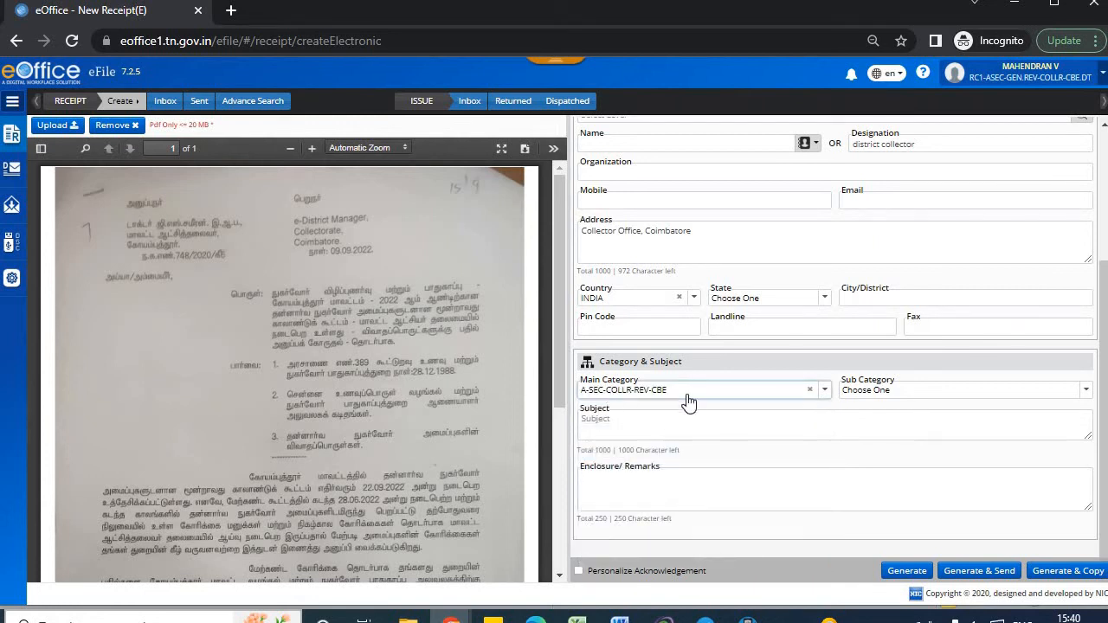
click(960, 392)
click(960, 392)
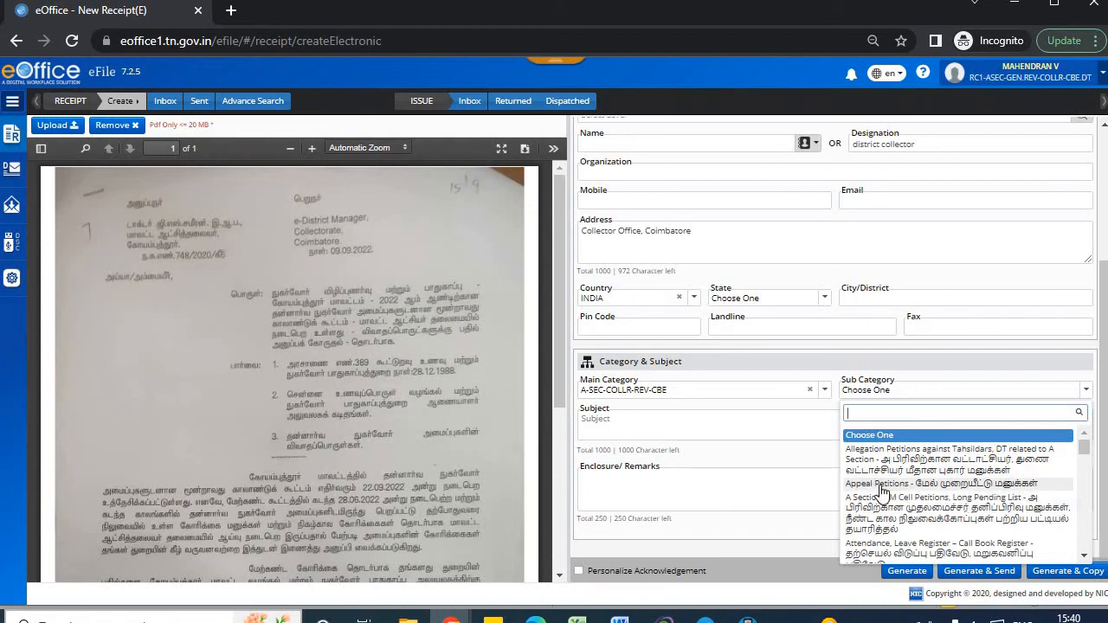
click(966, 485)
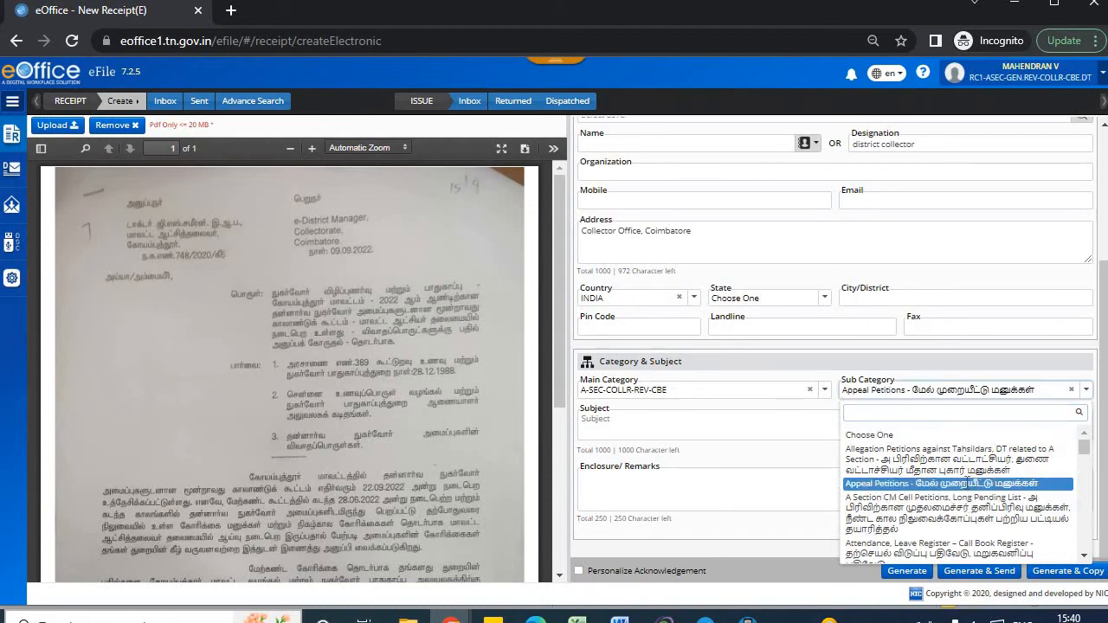
click(658, 431)
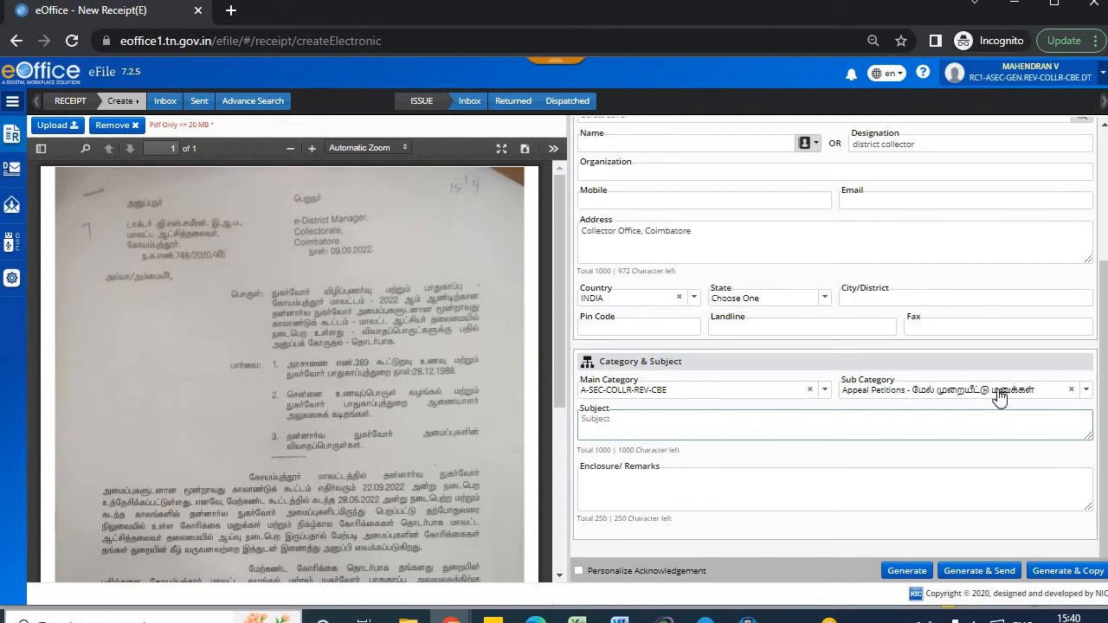
click(694, 430)
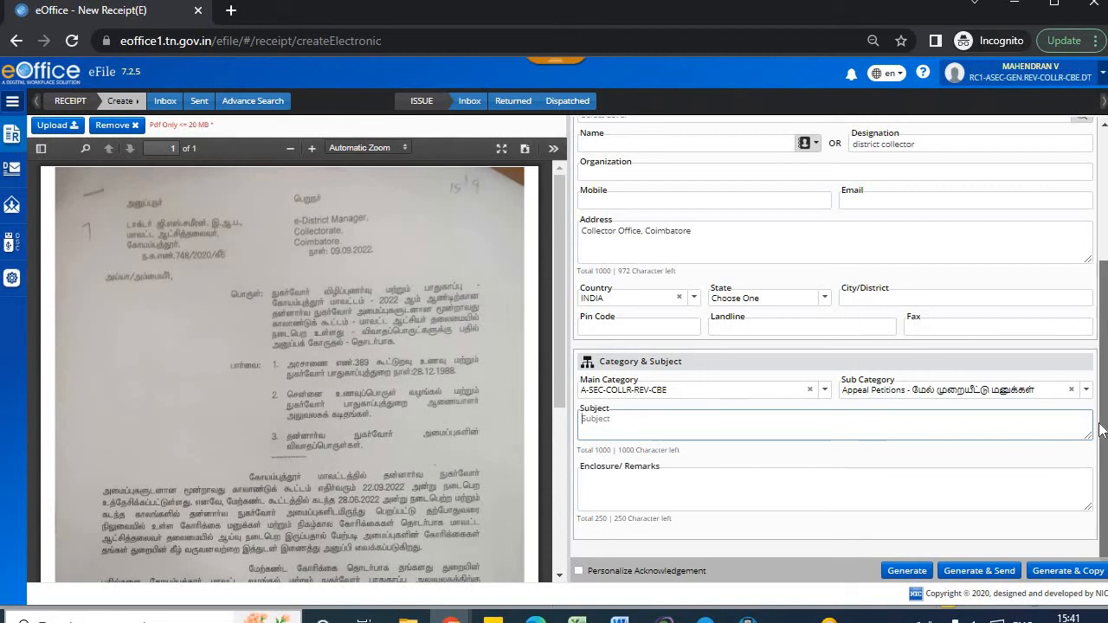
click(635, 492)
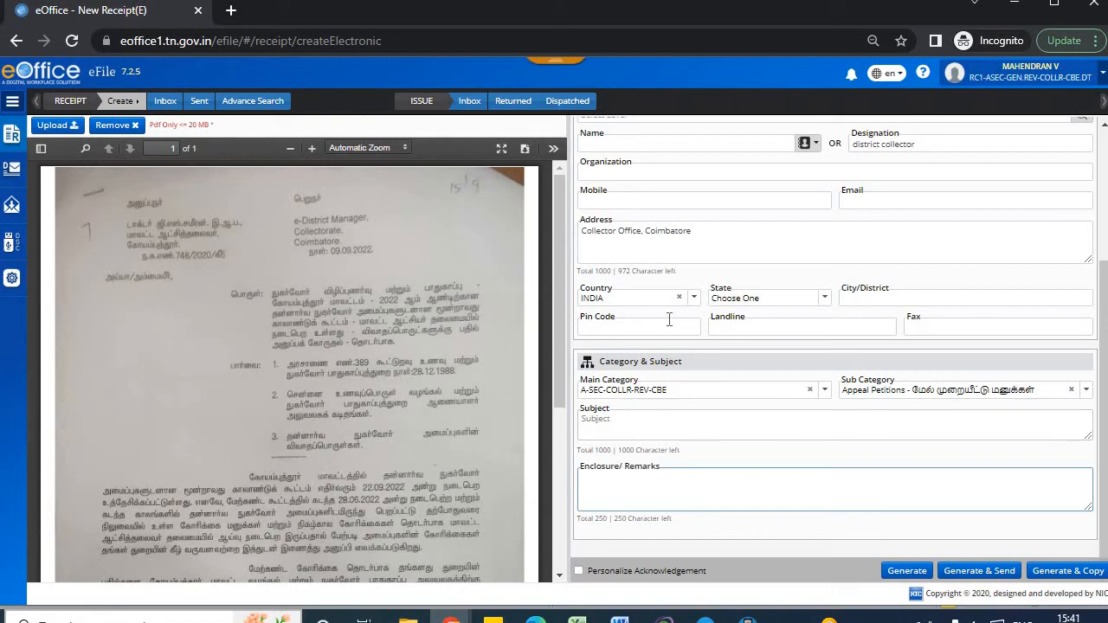
Create the receipt, select its new receipt number, and show the receipt folders.
click(905, 571)
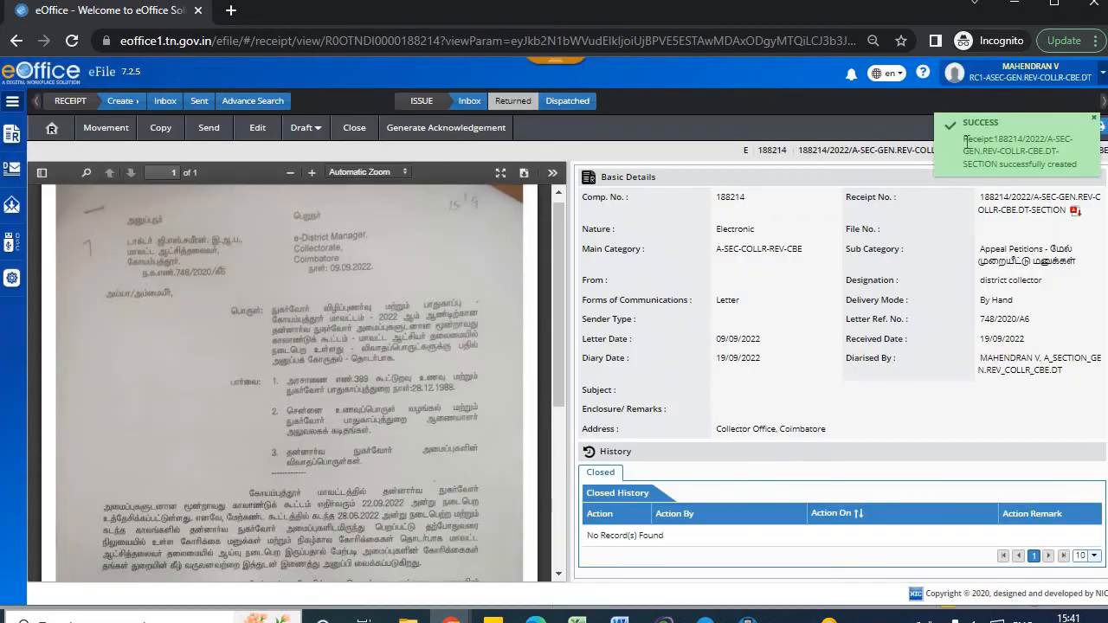
drag(964, 139, 1081, 172)
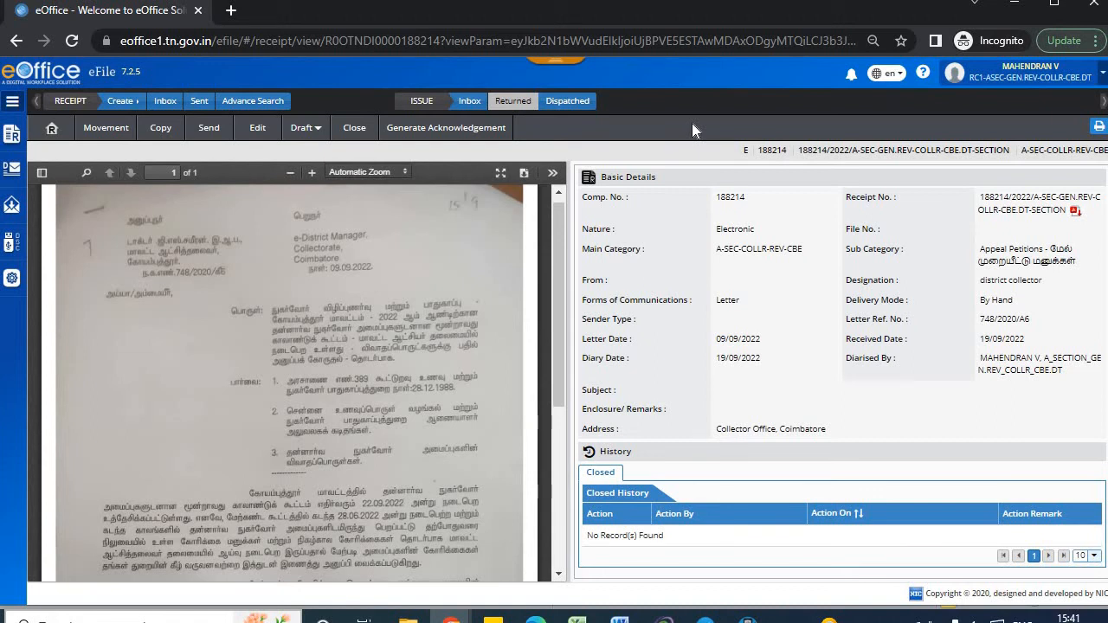
click(14, 136)
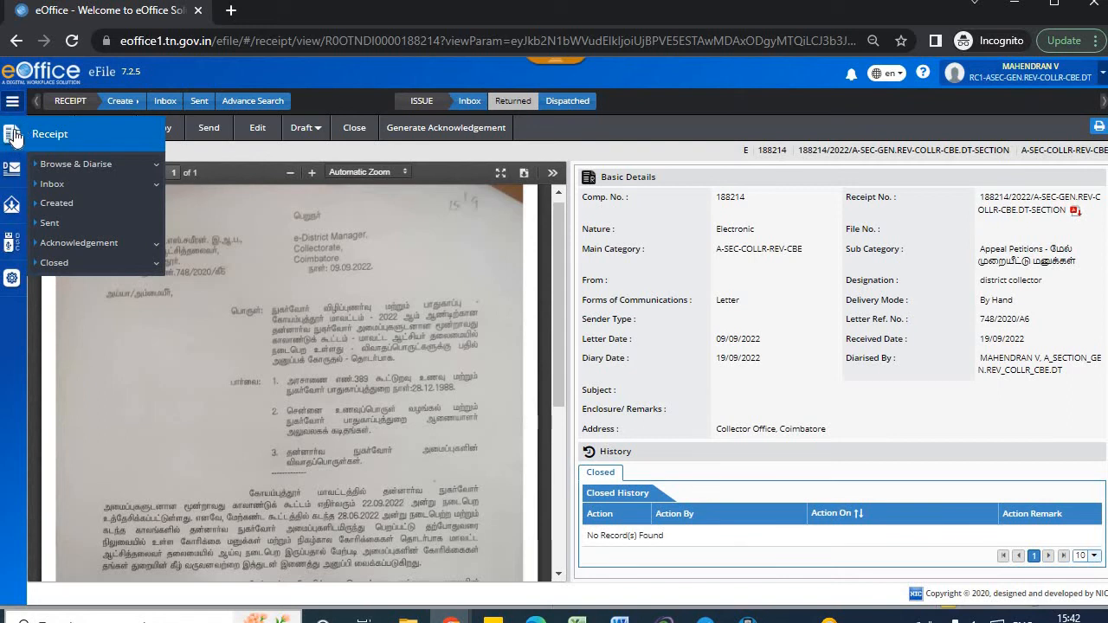
Open receipt 188214 from the Created receipts list.
click(78, 206)
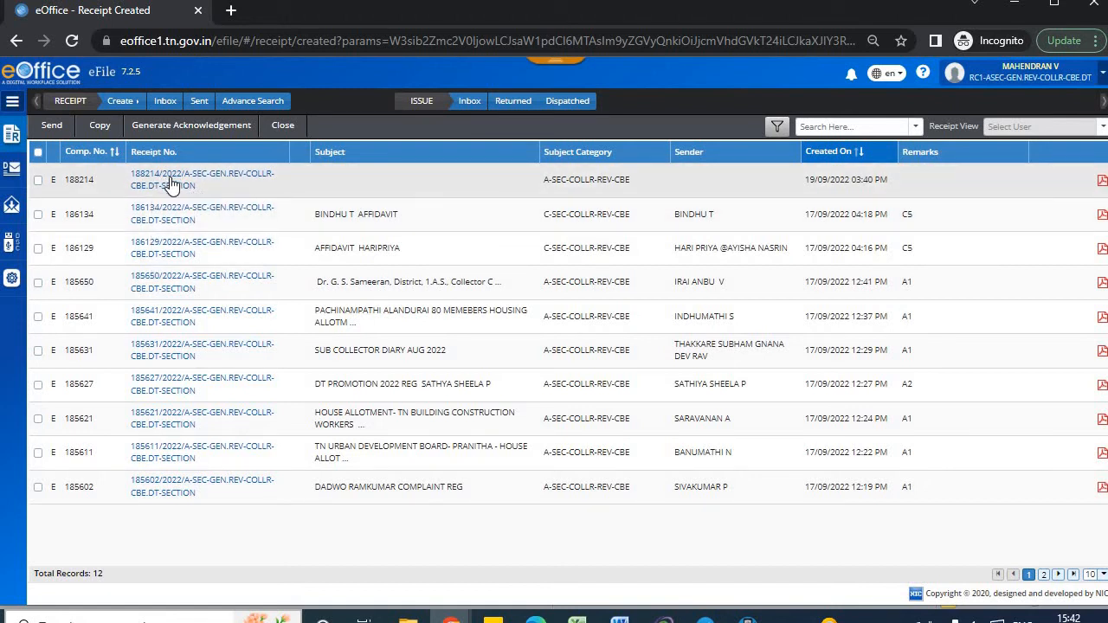
click(172, 182)
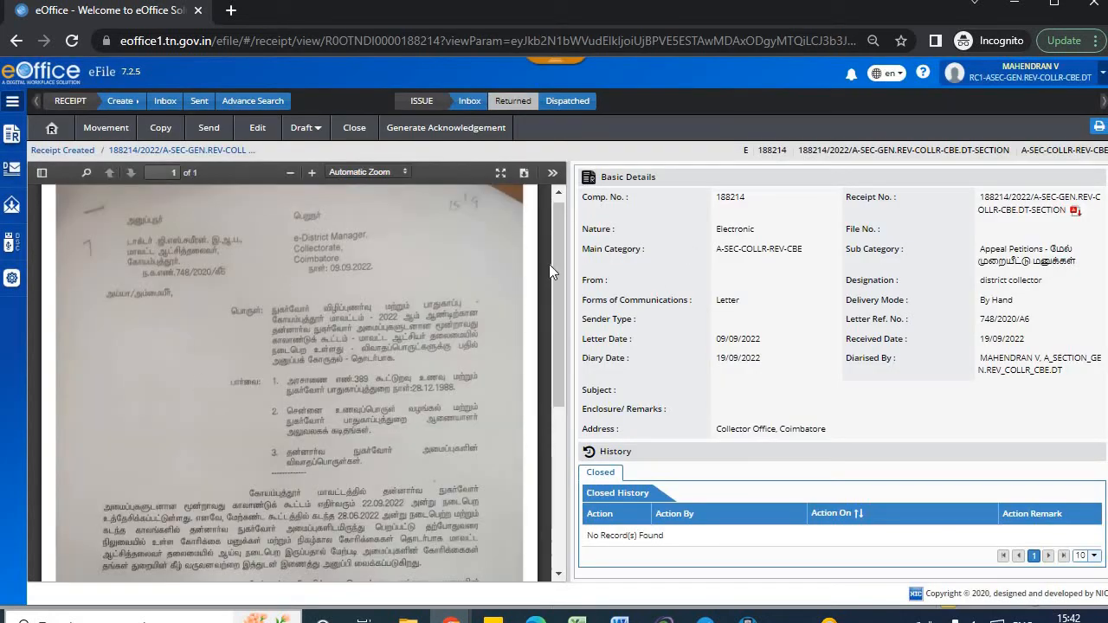
drag(716, 199, 1071, 394)
click(1070, 387)
Edit receipt 188214, look over the form down to Category & Subject, and save.
click(258, 128)
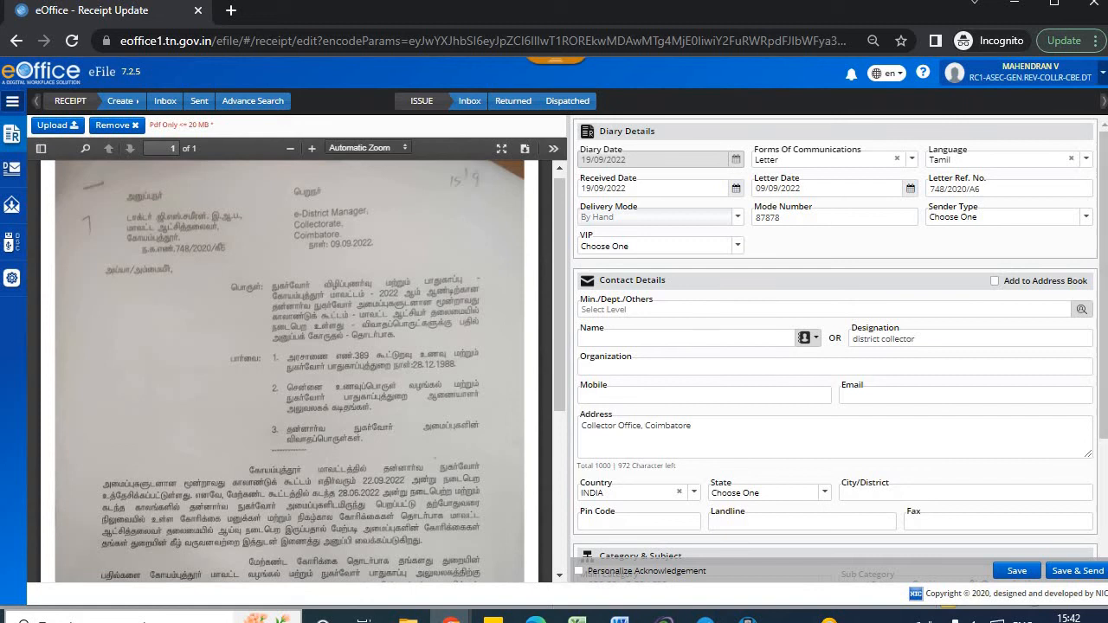
drag(1104, 224, 1103, 375)
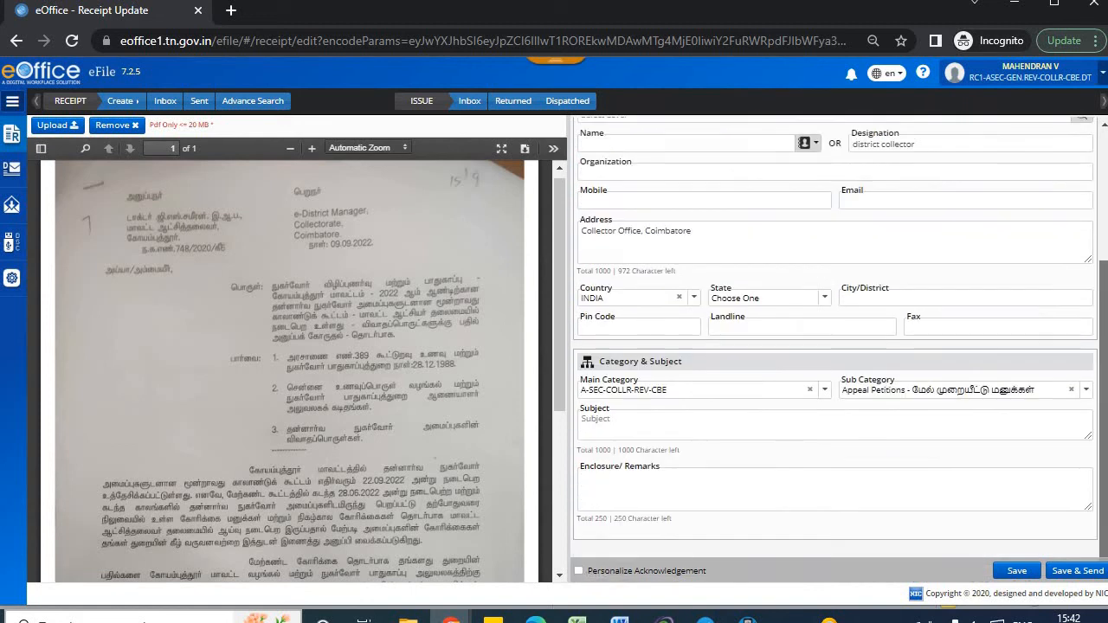
click(1025, 578)
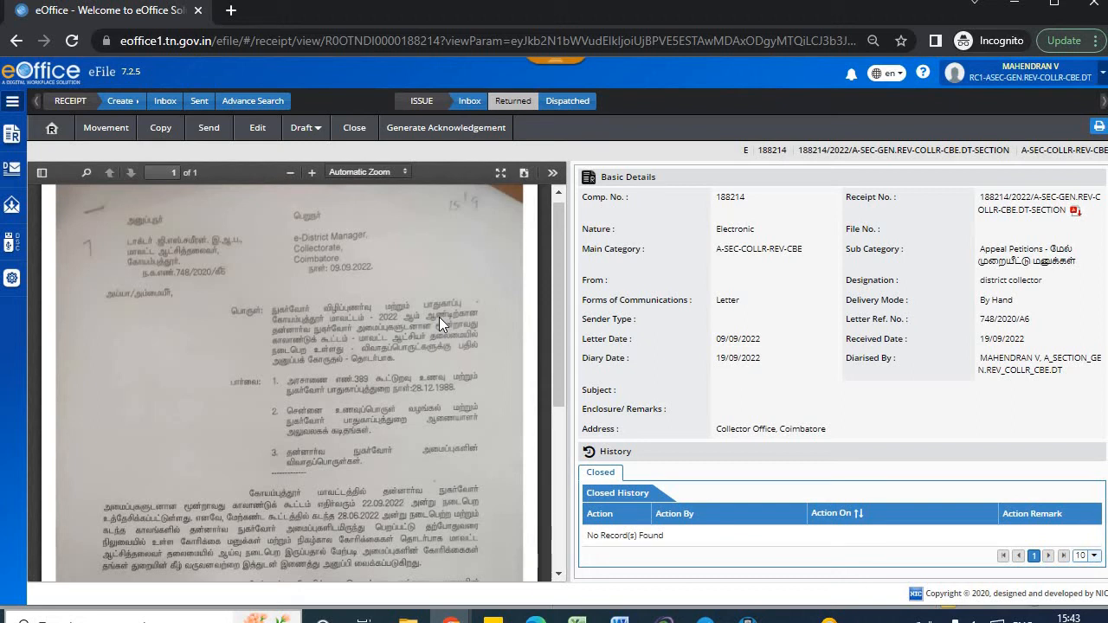
Address receipt 188214 to the A1-section colleague by searching part of their name in To.
click(227, 137)
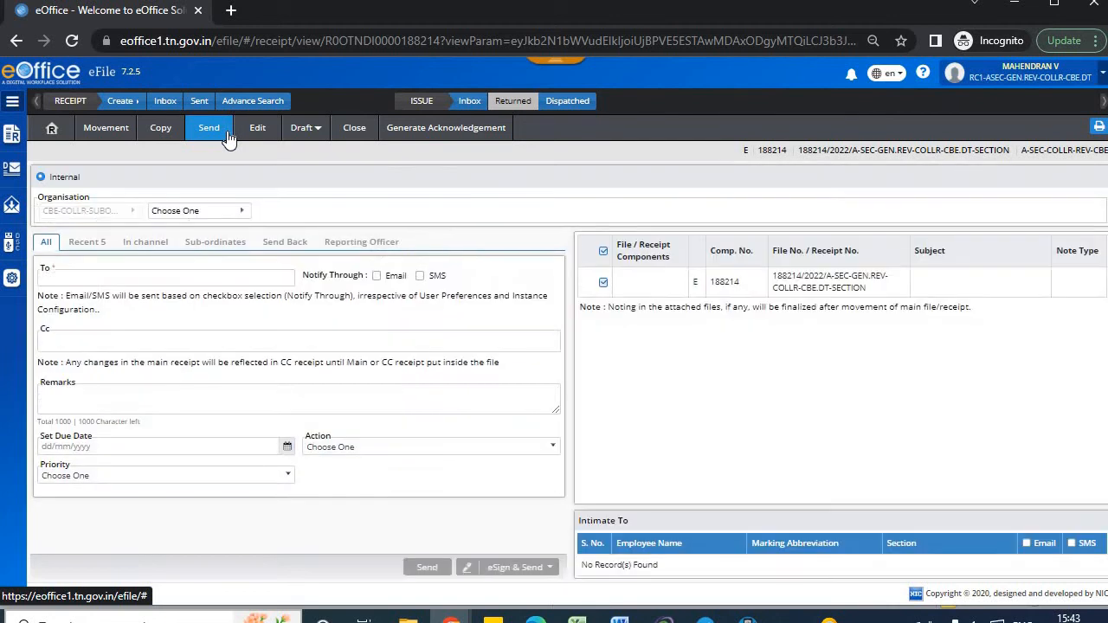
click(67, 276)
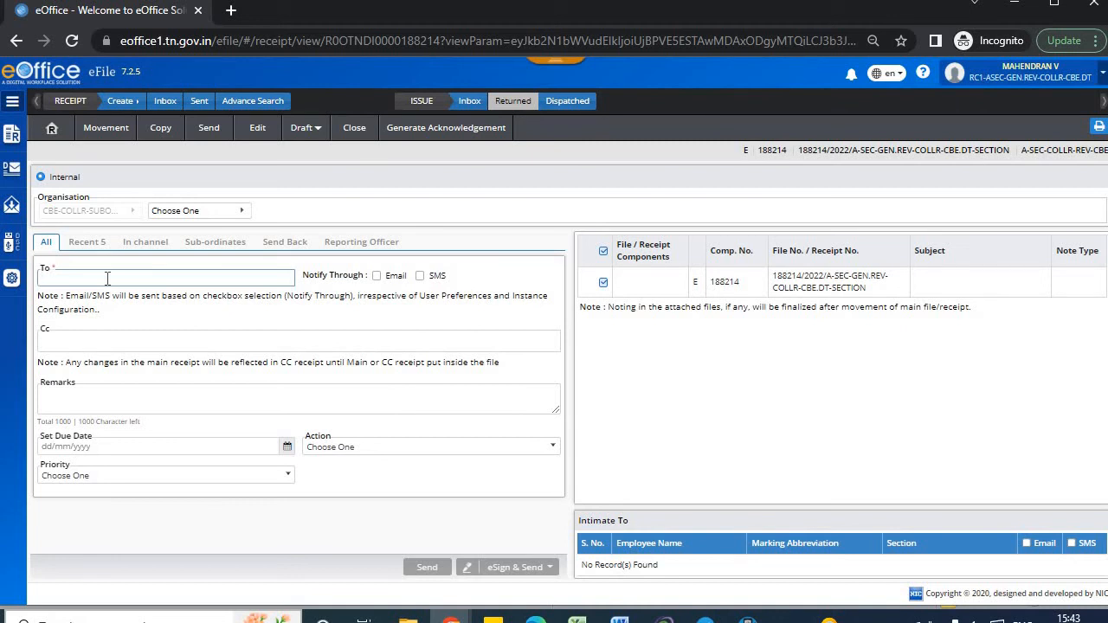
text(revathy)
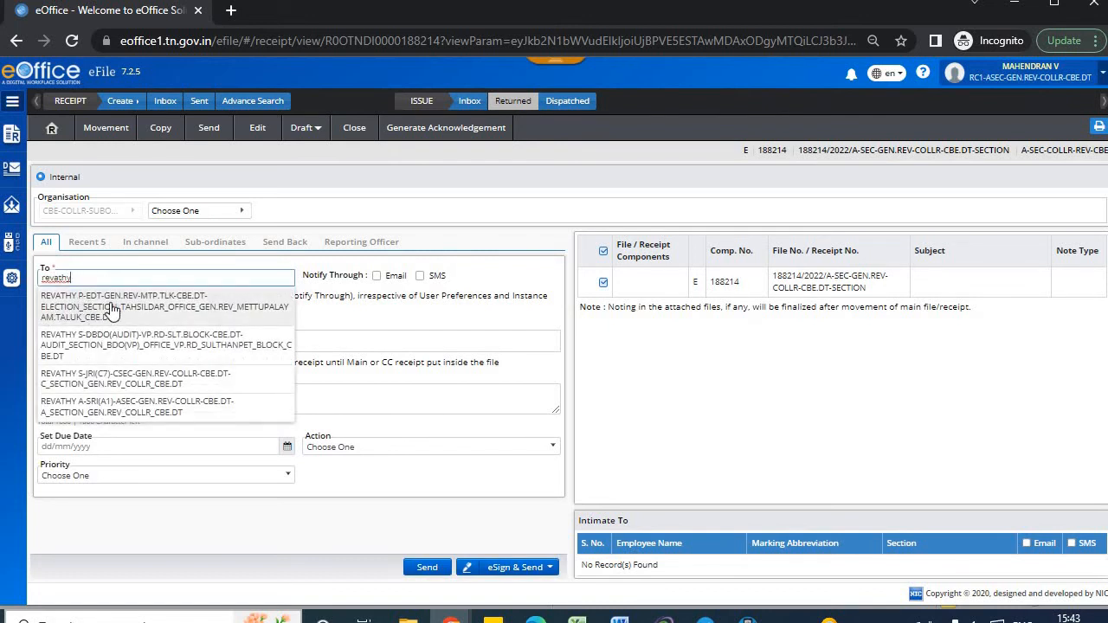
click(120, 405)
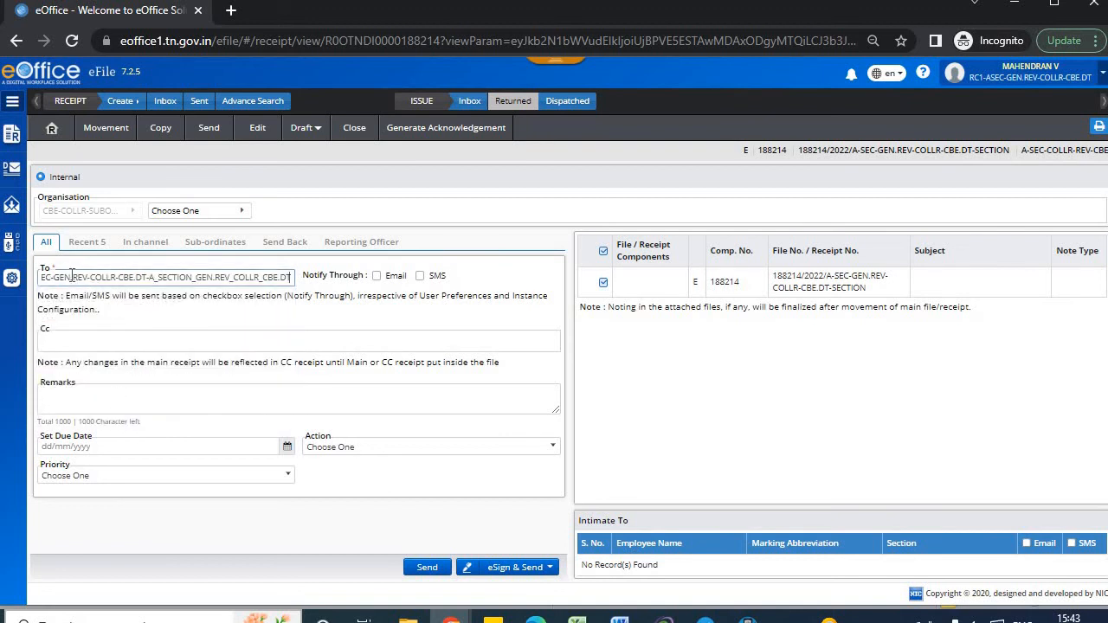
key(Left)
key(Left)
key(Left)
key(Left)
key(Left)
key(Left)
key(Left)
key(Left)
key(Left)
key(Left)
key(Left)
key(Left)
key(Left)
key(Left)
key(Left)
key(Left)
key(Left)
key(Left)
key(Left)
key(Left)
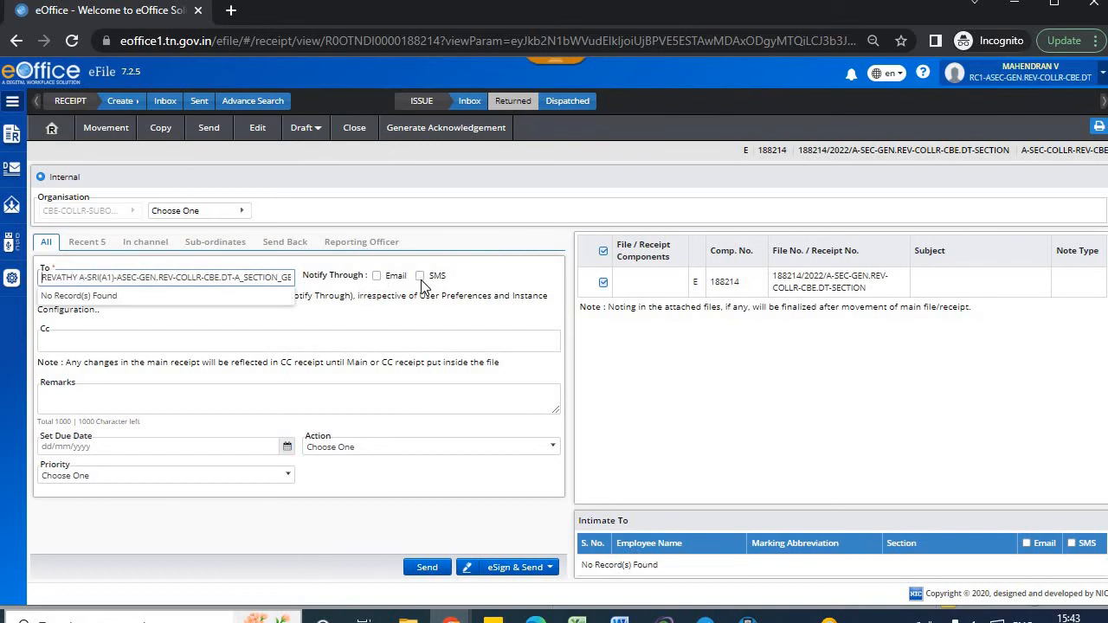
Leave both email and SMS notifications unchecked after toggling each on and off.
click(377, 277)
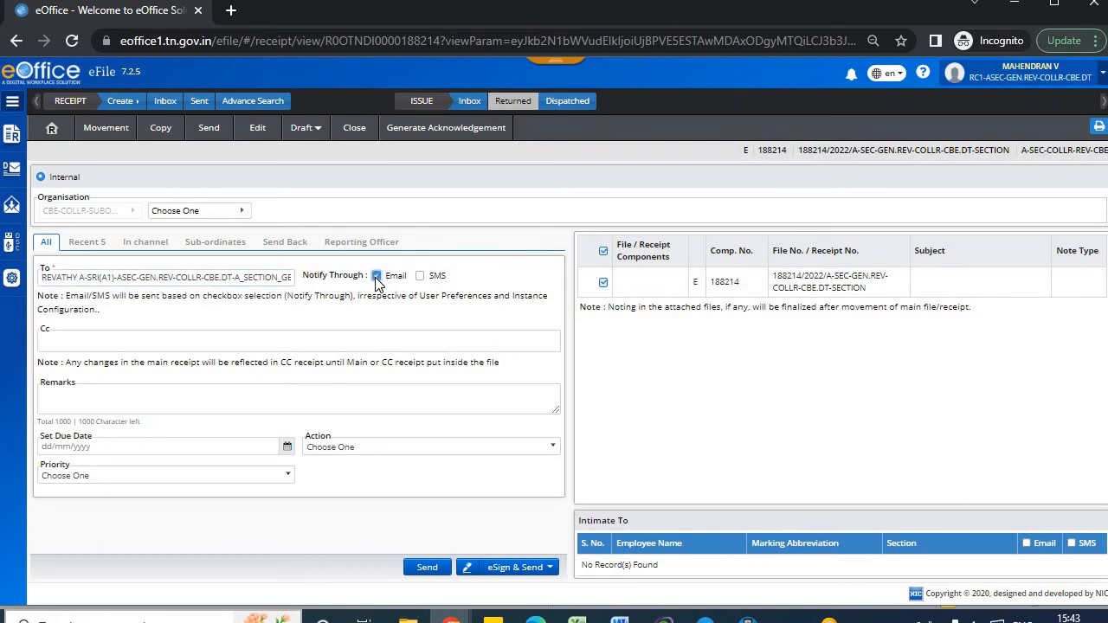
click(421, 277)
click(421, 277)
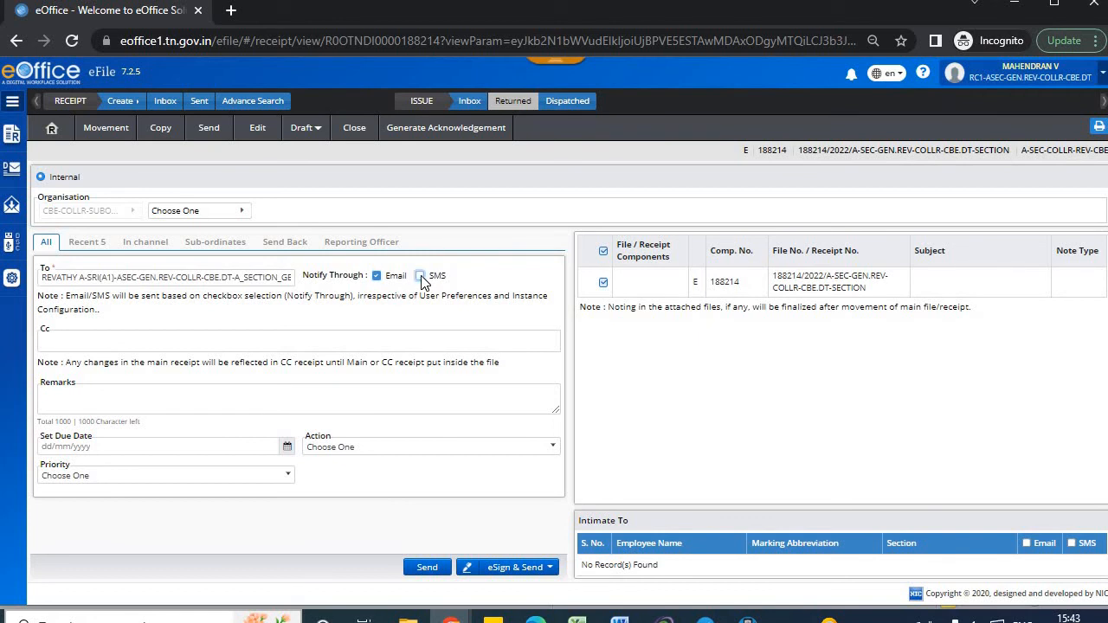
click(377, 279)
Show Sent receipts filtered by the colleague's name, replacing an initial 'A1' search.
click(199, 102)
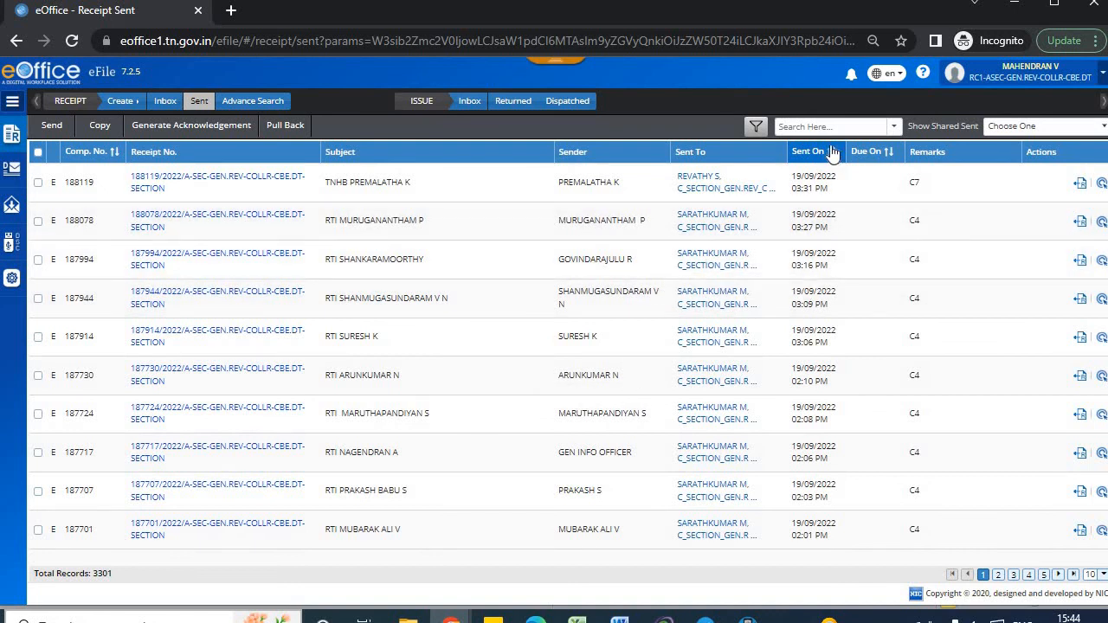
click(812, 127)
text(A1)
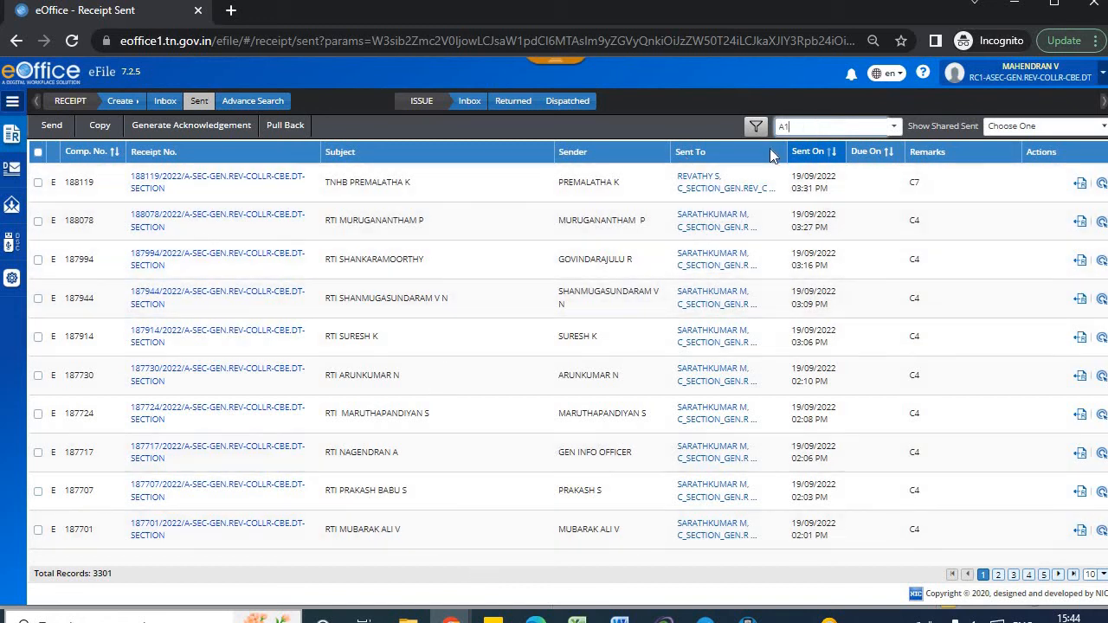
double_click(822, 129)
text(suresh)
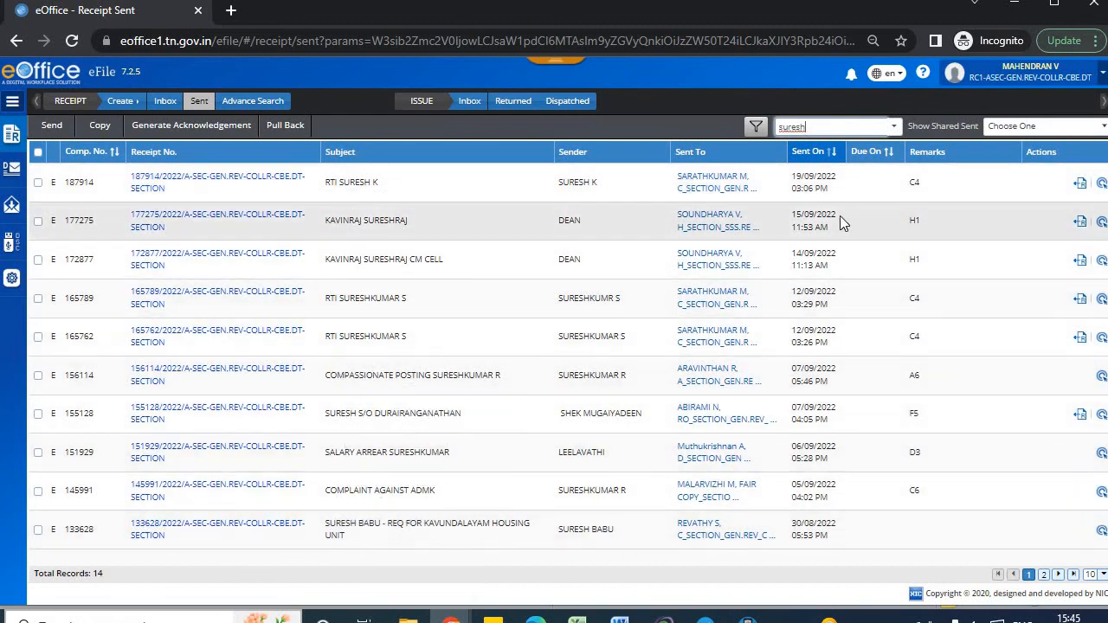
drag(828, 123, 717, 116)
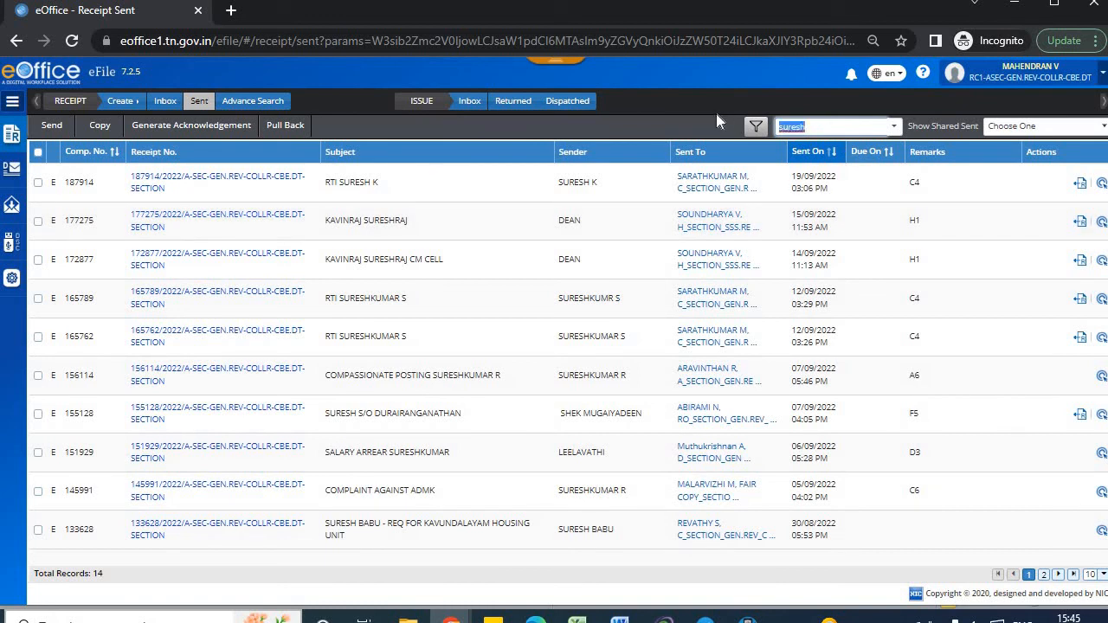
Delete the name search term from the Sent receipts Search Here box.
key(BackSpace)
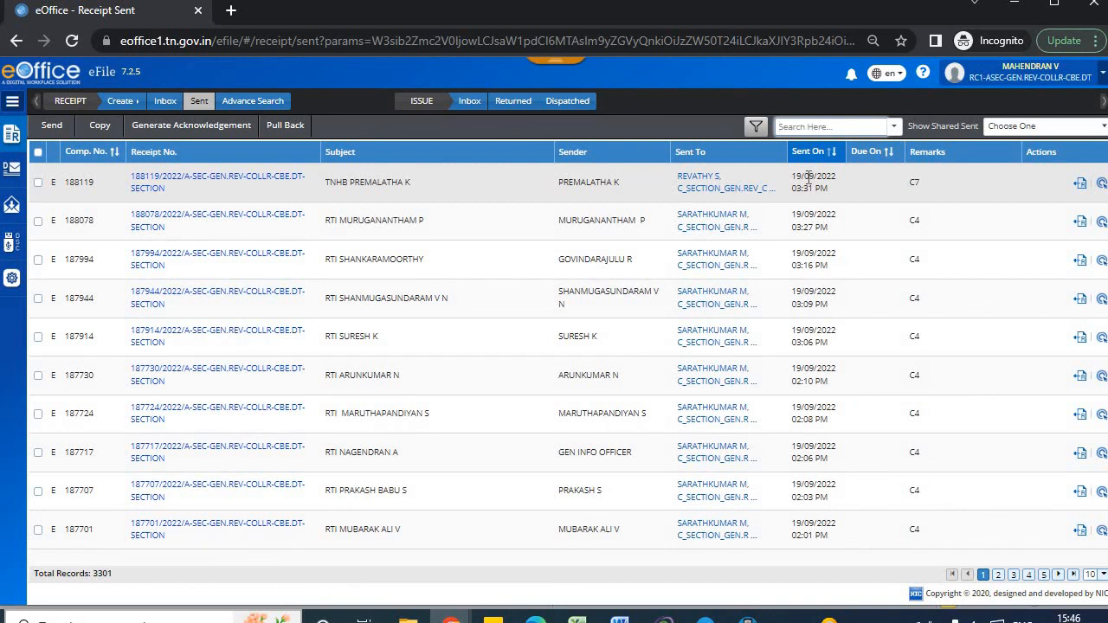
drag(809, 177, 820, 190)
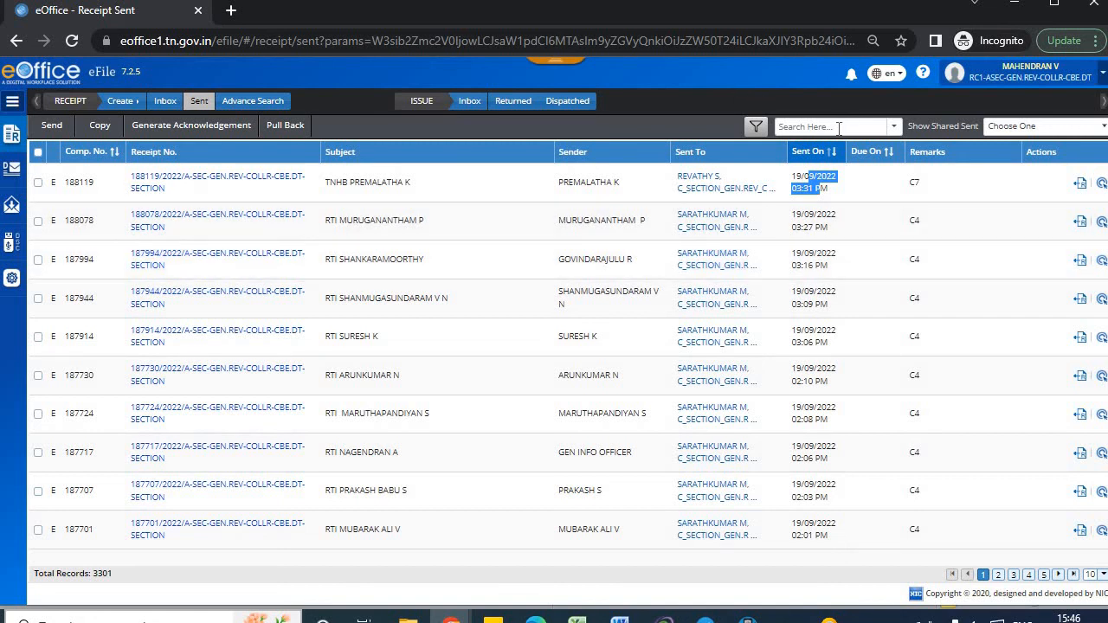
click(833, 128)
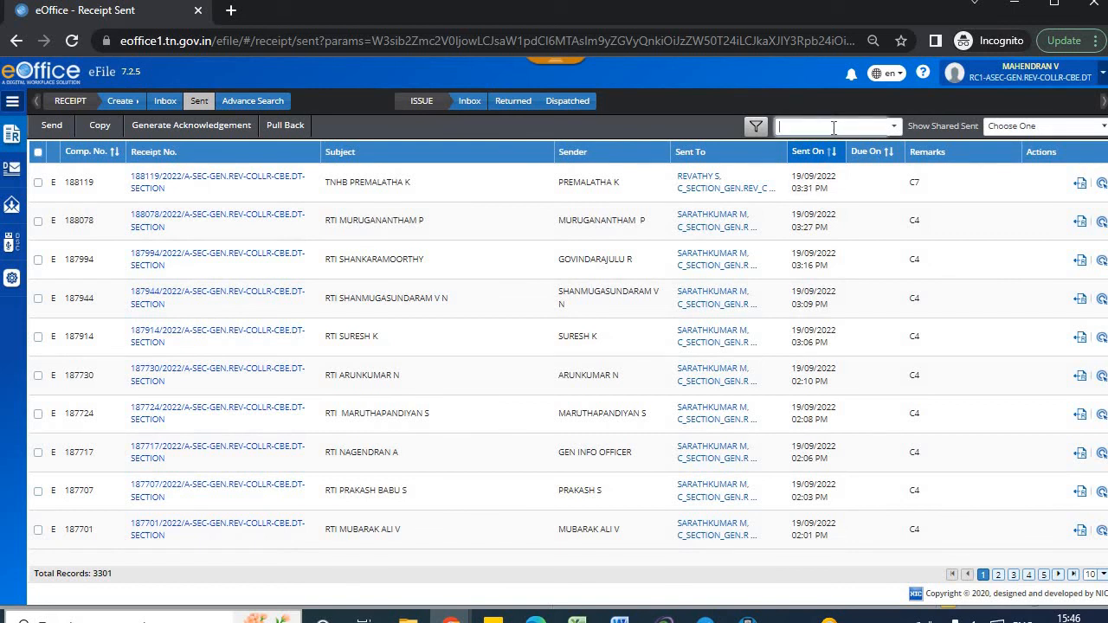